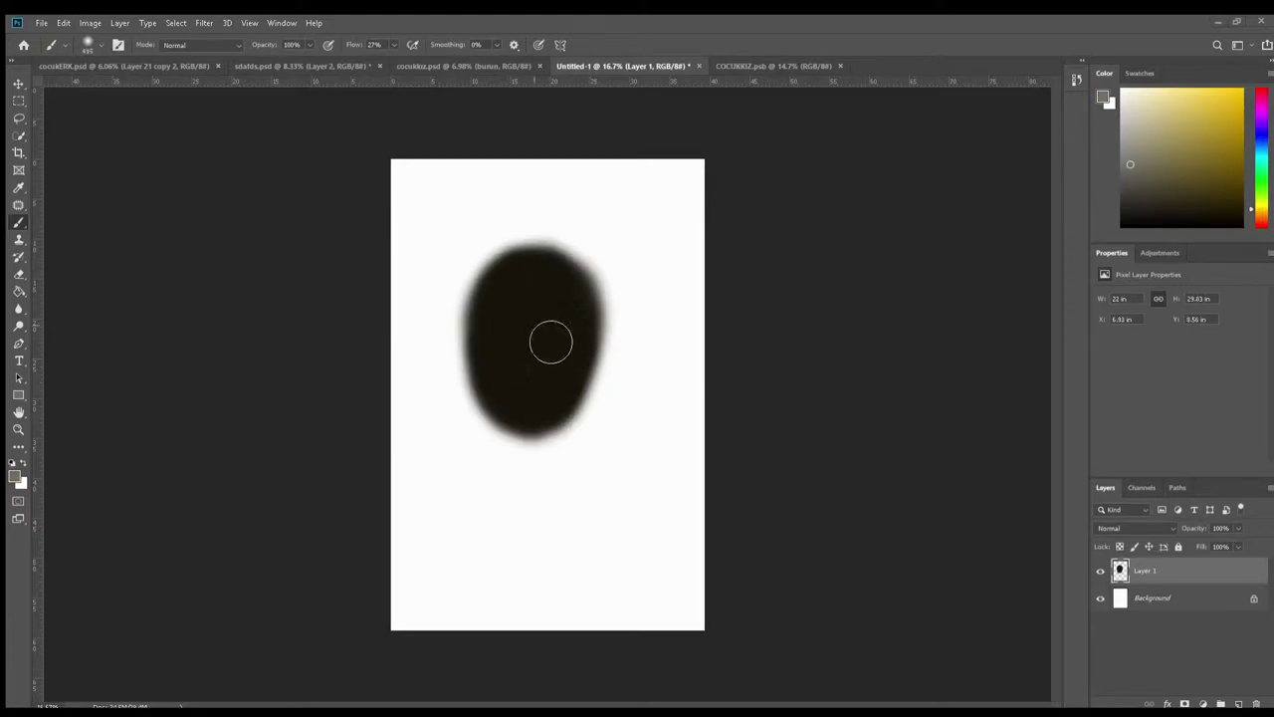
Step: Brush light strokes blocking in the eyes, brows, nose and mouth on the dark face
{"action": "left_click_drag", "start_coordinate": [488, 304], "coordinate": [523, 303]}
{"action": "left_click_drag", "start_coordinate": [488, 325], "coordinate": [520, 324]}
{"action": "left_click_drag", "start_coordinate": [546, 303], "coordinate": [583, 303]}
{"action": "left_click_drag", "start_coordinate": [546, 325], "coordinate": [582, 325]}
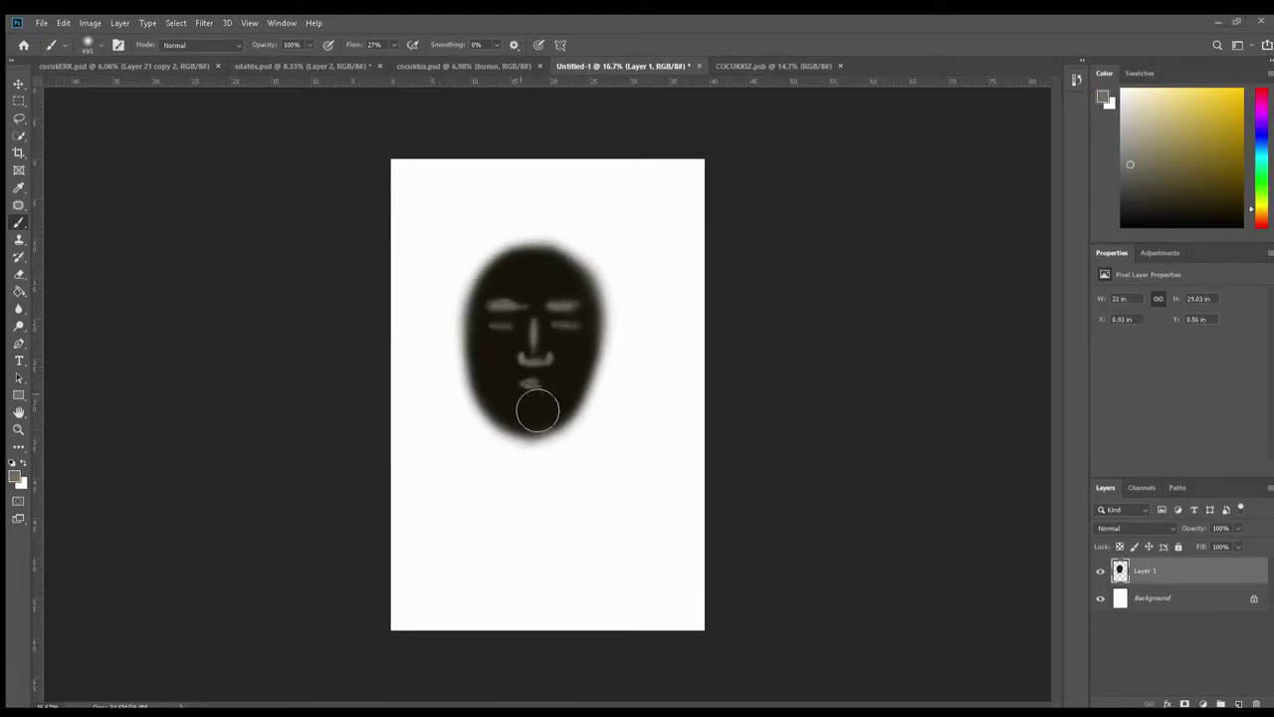
Step: Lighten the lower face, extend the dark hair below the chin, and sample new face tones
{"action": "mouse_move", "coordinate": [522, 371]}
{"action": "left_mouse_down"}
{"action": "mouse_move", "coordinate": [583, 407]}
{"action": "mouse_move", "coordinate": [541, 324]}
{"action": "left_mouse_up"}
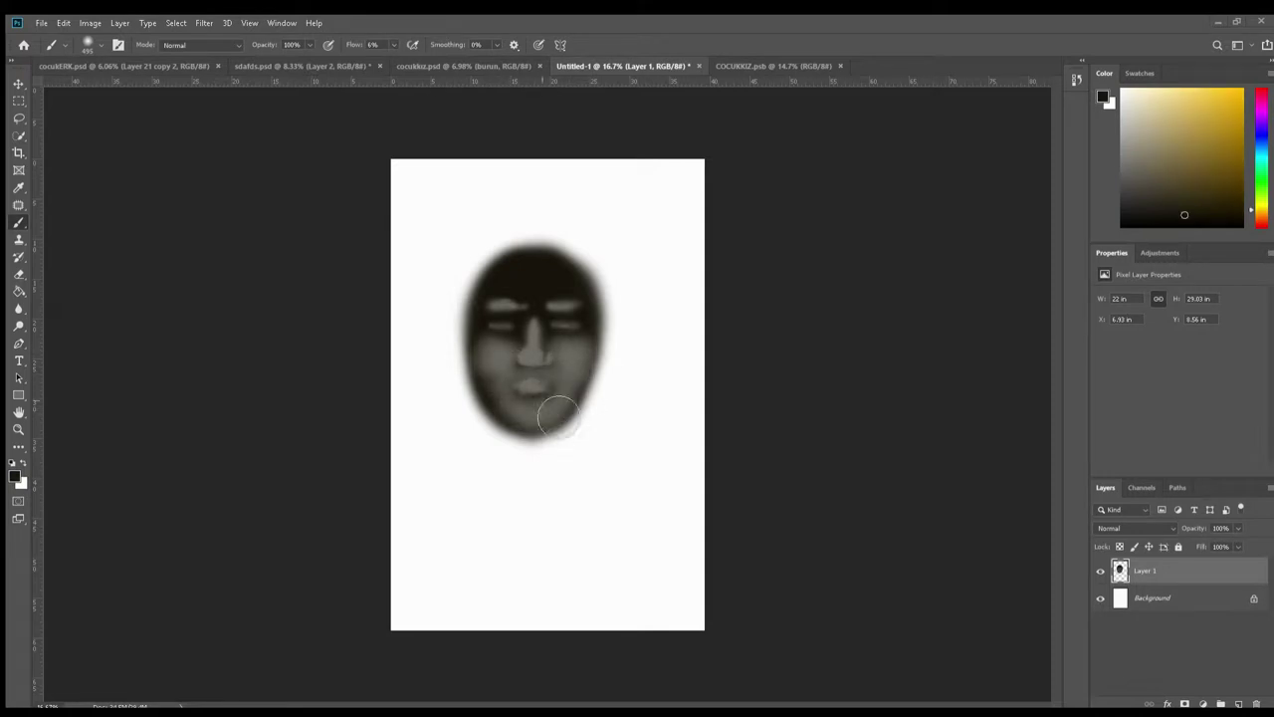
{"action": "mouse_move", "coordinate": [578, 404]}
{"action": "left_mouse_down"}
{"action": "mouse_move", "coordinate": [511, 432]}
{"action": "mouse_move", "coordinate": [565, 379]}
{"action": "mouse_move", "coordinate": [552, 328]}
{"action": "mouse_move", "coordinate": [577, 334]}
{"action": "mouse_move", "coordinate": [591, 292]}
{"action": "mouse_move", "coordinate": [520, 265]}
{"action": "mouse_move", "coordinate": [623, 376]}
{"action": "mouse_move", "coordinate": [572, 455]}
{"action": "mouse_move", "coordinate": [541, 411]}
{"action": "left_mouse_up"}
{"action": "left_click", "coordinate": [573, 342], "text": "alt"}
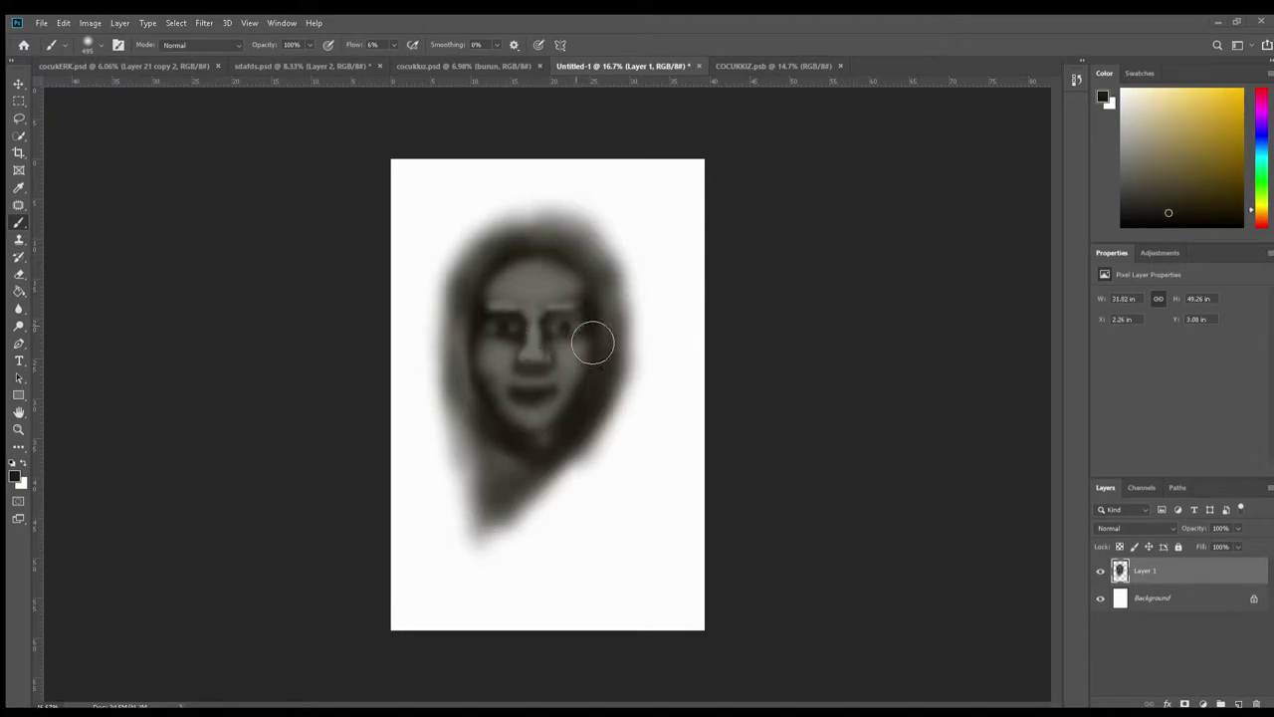
{"action": "left_click", "coordinate": [520, 344], "text": "alt"}
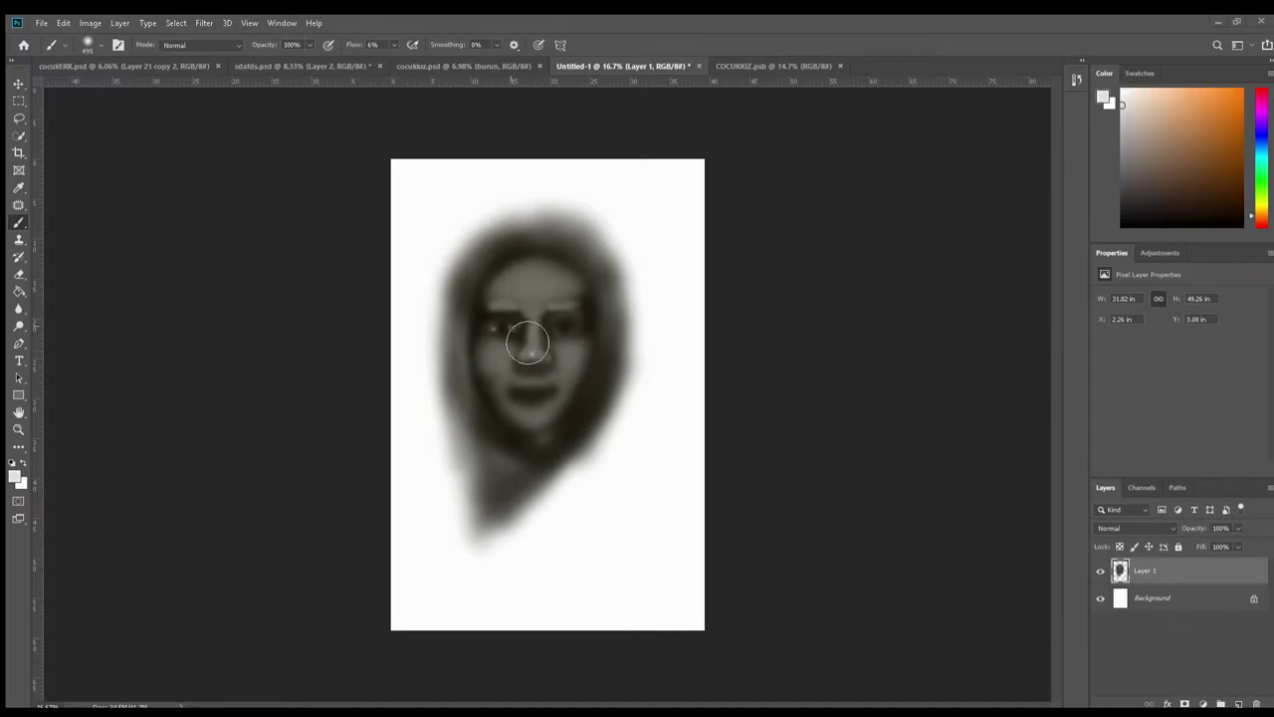
{"action": "scroll", "coordinate": [548, 339], "scroll_direction": "up", "scroll_amount": 3}
{"action": "left_click", "coordinate": [527, 299], "text": "alt"}
Step: Paint dark strokes across the face and blend the right cheek and jaw lighter
{"action": "mouse_move", "coordinate": [527, 298]}
{"action": "left_mouse_down"}
{"action": "mouse_move", "coordinate": [611, 293]}
{"action": "mouse_move", "coordinate": [418, 455]}
{"action": "mouse_move", "coordinate": [656, 435]}
{"action": "mouse_move", "coordinate": [617, 538]}
{"action": "left_mouse_up"}
{"action": "left_click", "coordinate": [449, 589], "text": "alt"}
{"action": "mouse_move", "coordinate": [449, 589]}
{"action": "left_mouse_down"}
{"action": "mouse_move", "coordinate": [563, 648]}
{"action": "mouse_move", "coordinate": [481, 647]}
{"action": "left_mouse_up"}
{"action": "left_click", "coordinate": [463, 533], "text": "alt"}
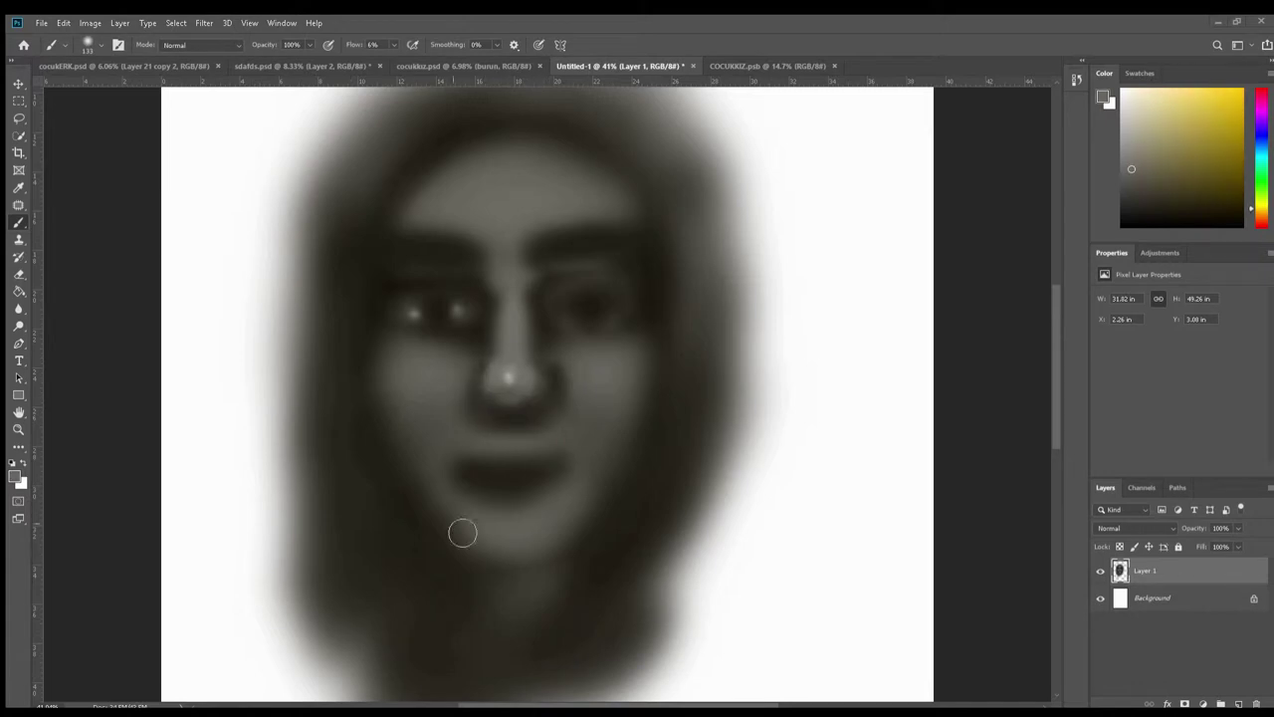
Step: Rework the left eye, lightening the nose bridge and the patch beneath the eye
{"action": "mouse_move", "coordinate": [545, 391]}
{"action": "left_mouse_down"}
{"action": "mouse_move", "coordinate": [472, 285]}
{"action": "mouse_move", "coordinate": [415, 329]}
{"action": "mouse_move", "coordinate": [448, 308]}
{"action": "mouse_move", "coordinate": [384, 265]}
{"action": "mouse_move", "coordinate": [493, 393]}
{"action": "left_mouse_up"}
{"action": "left_click", "coordinate": [428, 328], "text": "alt"}
{"action": "left_click", "coordinate": [448, 318], "text": "alt"}
{"action": "left_click", "coordinate": [384, 268], "text": "alt"}
{"action": "left_click", "coordinate": [432, 312], "text": "alt"}
{"action": "left_click", "coordinate": [441, 365], "text": "alt"}
Step: Darken the forehead above the left brow and paint a light highlight down the nose bridge
{"action": "left_click", "coordinate": [527, 395], "text": "alt"}
{"action": "left_click", "coordinate": [517, 376], "text": "alt"}
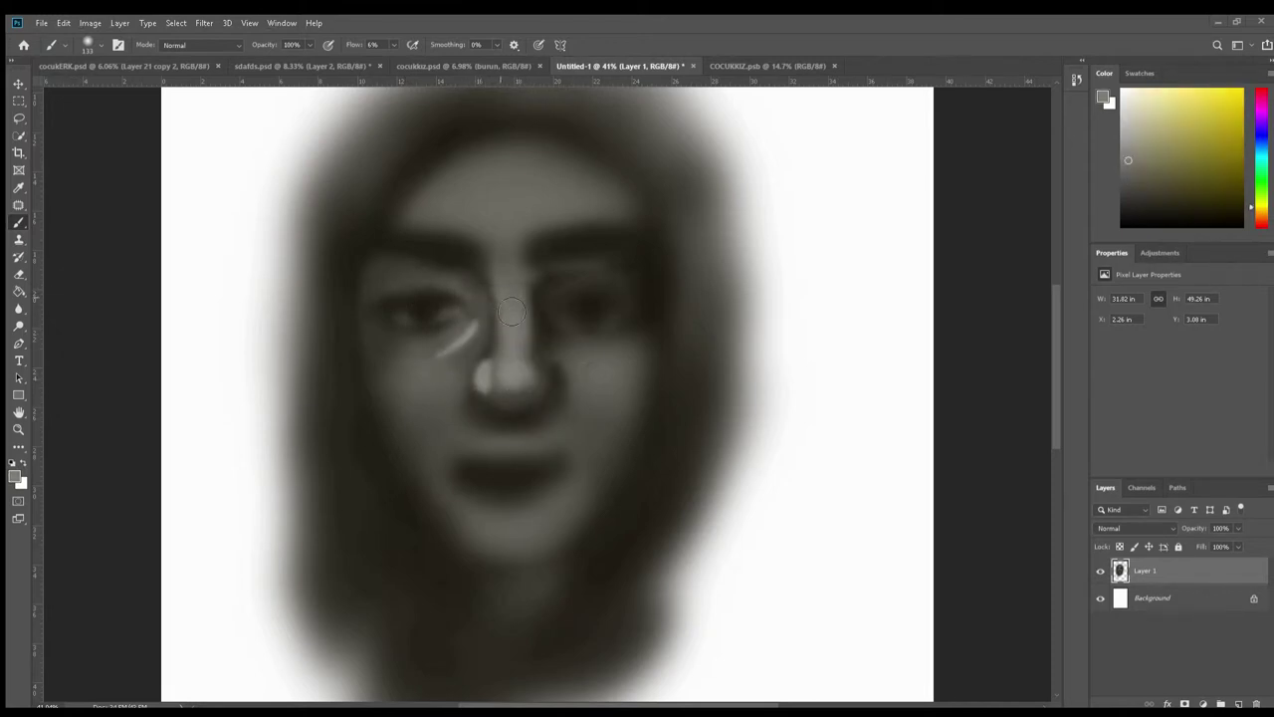
{"action": "left_click", "coordinate": [508, 299], "text": "alt"}
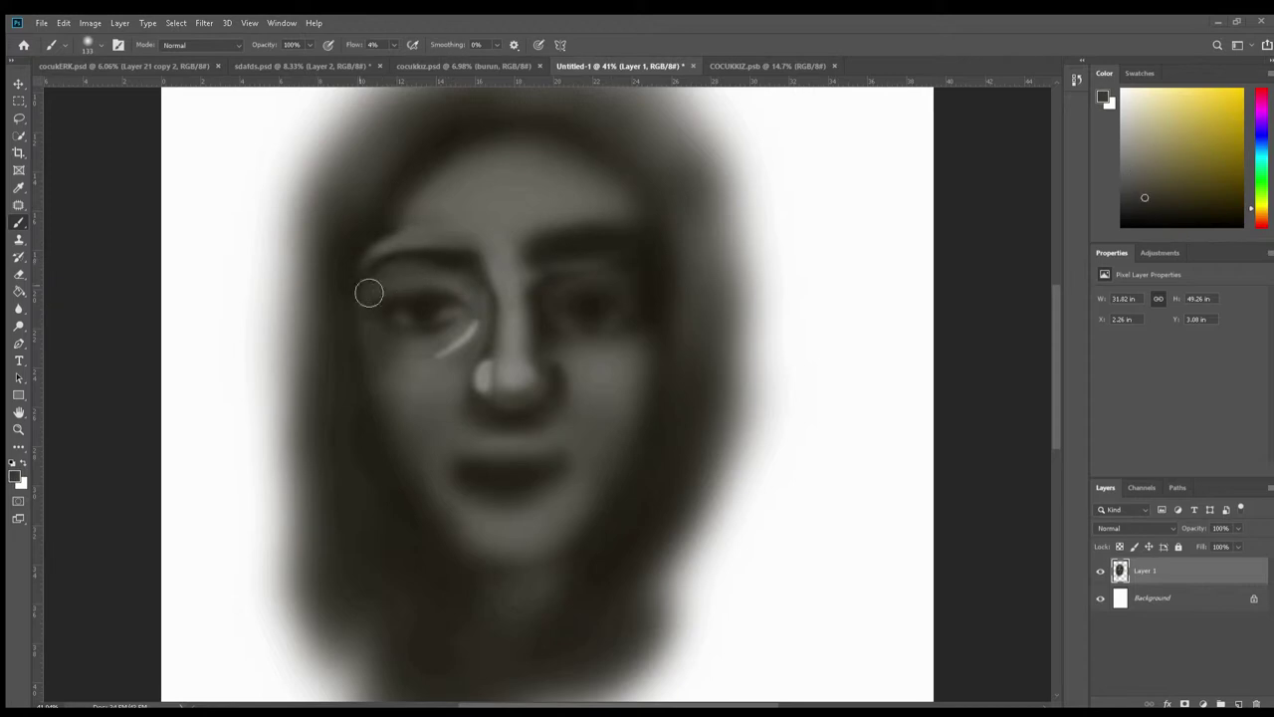
{"action": "left_click_drag", "start_coordinate": [393, 244], "coordinate": [423, 196]}
{"action": "left_click", "coordinate": [496, 373], "text": "alt"}
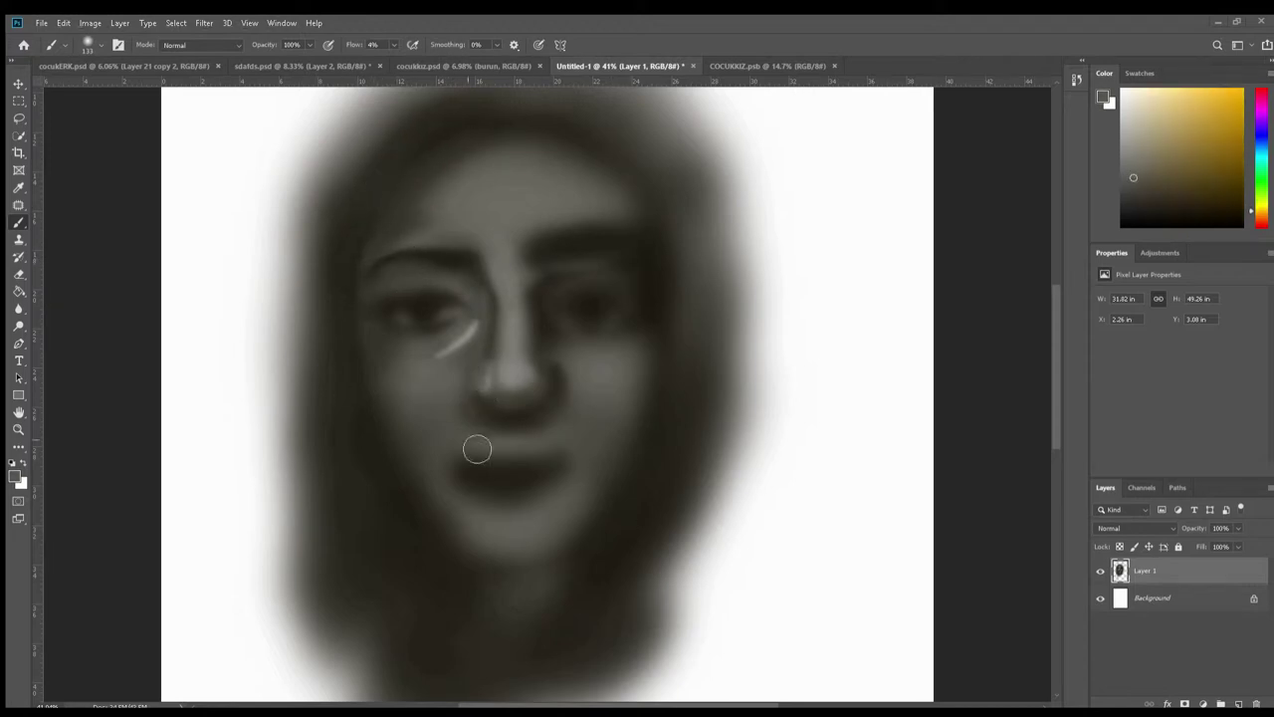
{"action": "left_click", "coordinate": [472, 292], "text": "alt"}
{"action": "left_click_drag", "start_coordinate": [518, 346], "coordinate": [508, 290]}
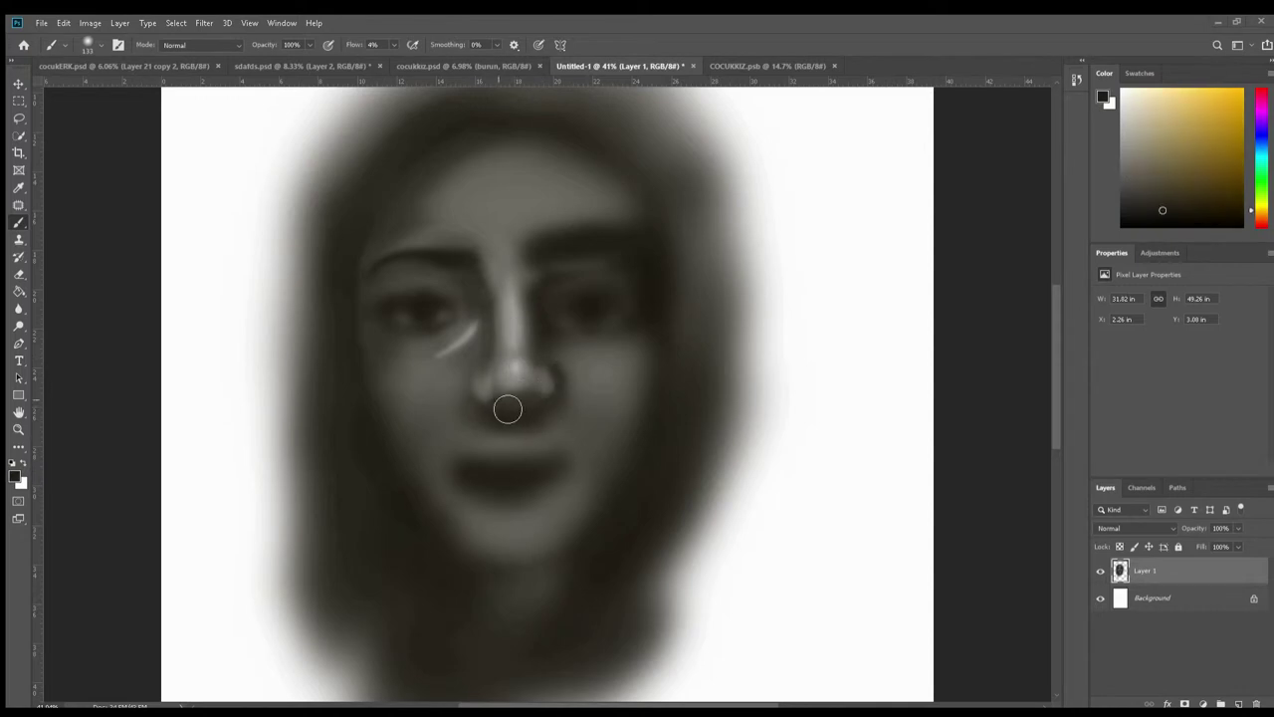
Step: Lighten the areas under both the left and right eyes with pale skin tones
{"action": "left_click", "coordinate": [546, 404], "text": "alt"}
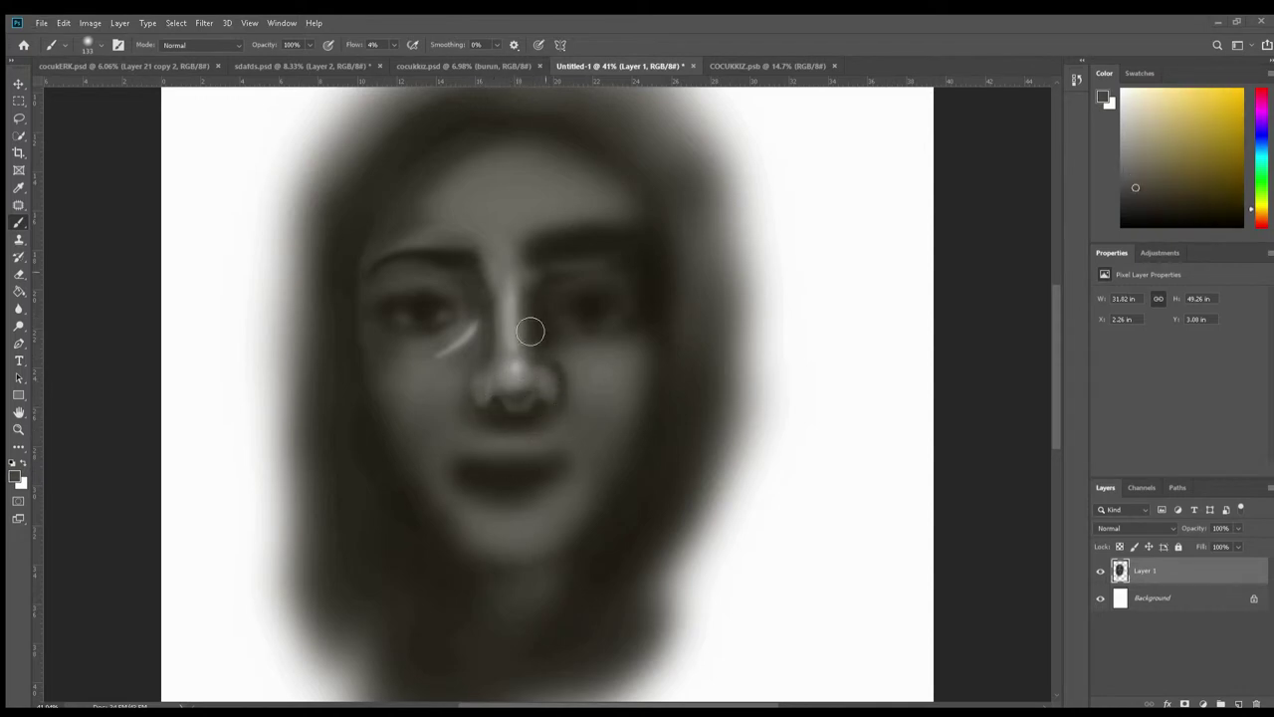
{"action": "left_click", "coordinate": [496, 316], "text": "alt"}
{"action": "left_click", "coordinate": [477, 338], "text": "alt"}
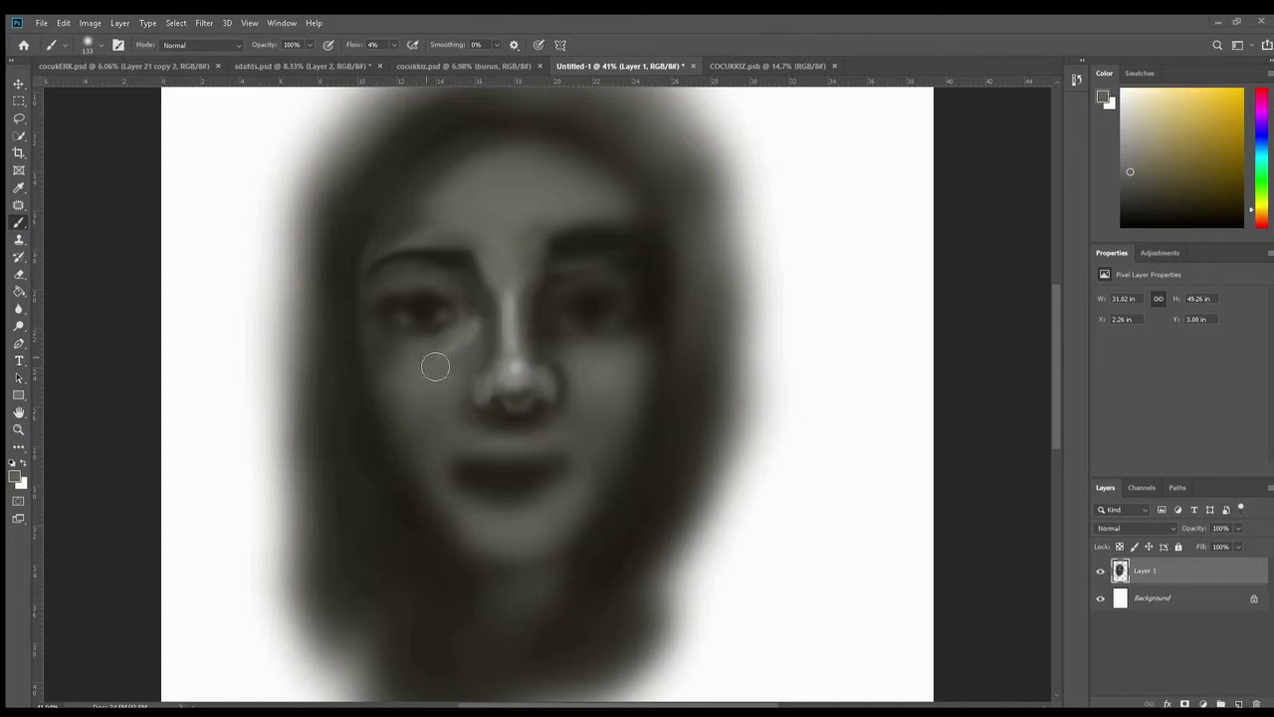
{"action": "left_click_drag", "start_coordinate": [450, 347], "coordinate": [413, 284]}
{"action": "left_click", "coordinate": [580, 408], "text": "alt"}
{"action": "left_click_drag", "start_coordinate": [558, 334], "coordinate": [621, 351]}
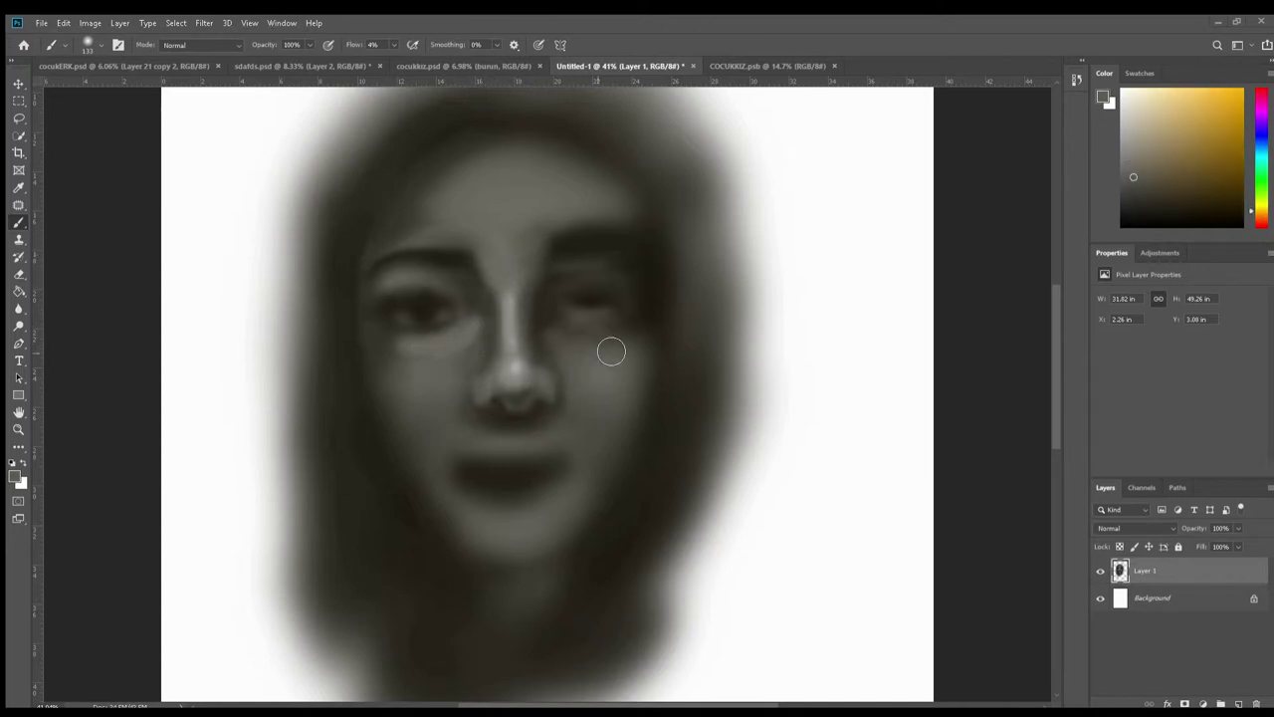
Step: Lighten the area beside the nose and soften the nose tip with lighter tones
{"action": "left_click", "coordinate": [646, 363], "text": "alt"}
{"action": "mouse_move", "coordinate": [560, 401]}
{"action": "left_mouse_down"}
{"action": "mouse_move", "coordinate": [485, 410]}
{"action": "mouse_move", "coordinate": [532, 389]}
{"action": "mouse_move", "coordinate": [513, 433]}
{"action": "mouse_move", "coordinate": [528, 427]}
{"action": "left_mouse_up"}
{"action": "left_click", "coordinate": [504, 383], "text": "alt"}
{"action": "left_click", "coordinate": [464, 419], "text": "alt"}
{"action": "left_click", "coordinate": [501, 399], "text": "alt"}
{"action": "left_click", "coordinate": [527, 470], "text": "alt"}
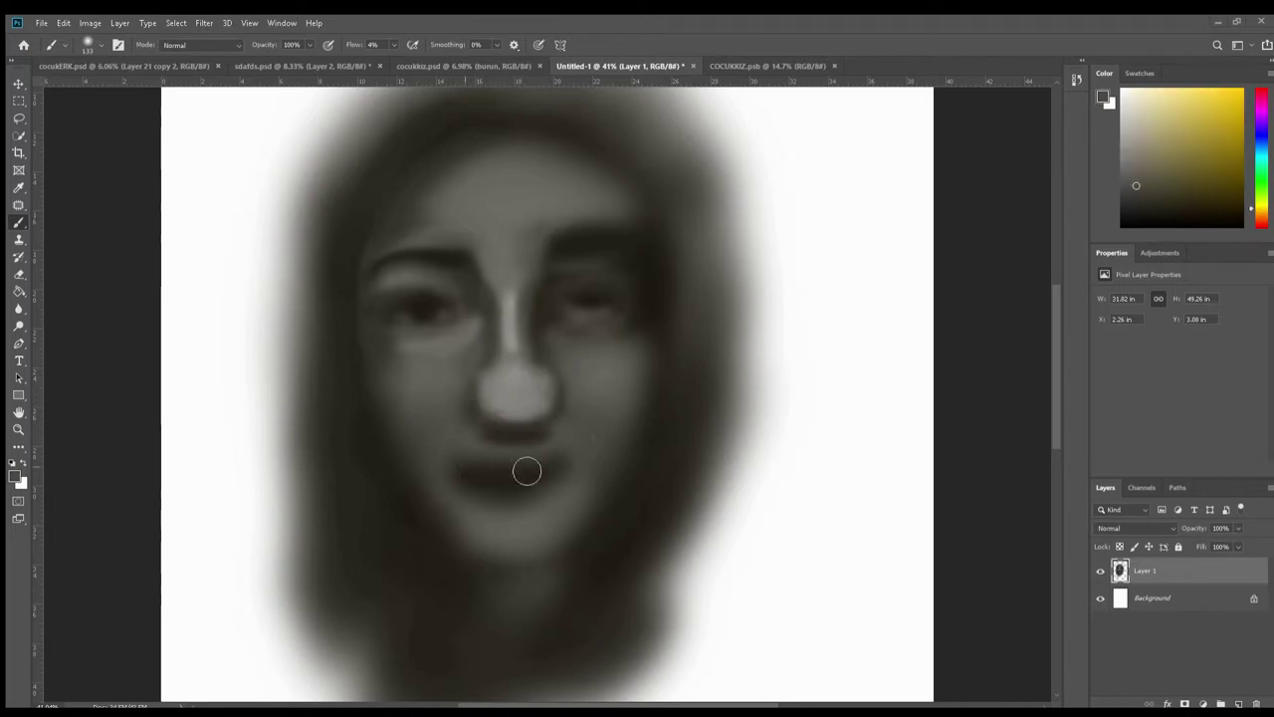
{"action": "left_click", "coordinate": [526, 469], "text": "alt"}
Step: With a larger brush, lighten the upper lip, paint the mouth dark, and darken under the nose
{"action": "key", "text": "bracketright"}
{"action": "key", "text": "bracketright"}
{"action": "key", "text": "bracketright"}
{"action": "mouse_move", "coordinate": [601, 568]}
{"action": "left_mouse_down"}
{"action": "mouse_move", "coordinate": [520, 541]}
{"action": "mouse_move", "coordinate": [573, 503]}
{"action": "mouse_move", "coordinate": [489, 529]}
{"action": "mouse_move", "coordinate": [549, 597]}
{"action": "left_mouse_up"}
{"action": "left_click", "coordinate": [574, 503], "text": "alt"}
{"action": "left_click_drag", "start_coordinate": [697, 520], "coordinate": [663, 591]}
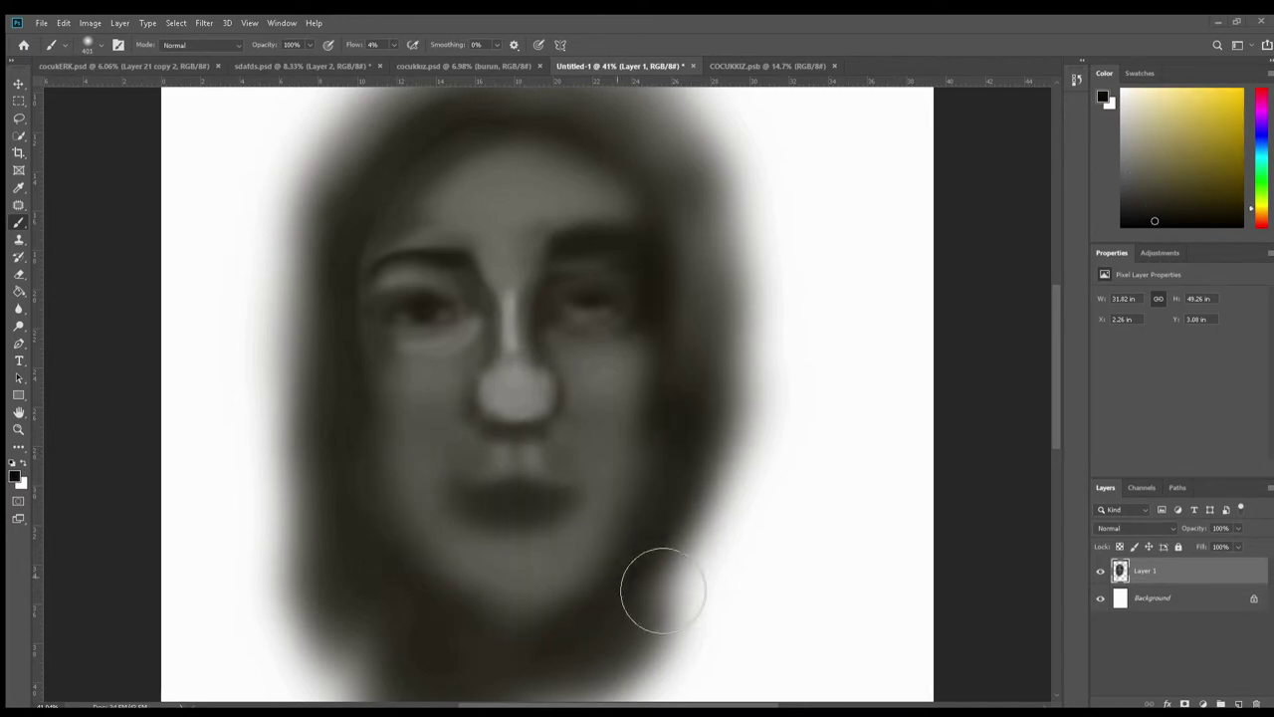
{"action": "left_click_drag", "start_coordinate": [515, 532], "coordinate": [574, 455]}
{"action": "key", "text": "bracketleft"}
{"action": "key", "text": "bracketleft"}
{"action": "left_click", "coordinate": [512, 428], "text": "alt"}
{"action": "mouse_move", "coordinate": [512, 428]}
{"action": "left_mouse_down"}
{"action": "mouse_move", "coordinate": [577, 481]}
{"action": "mouse_move", "coordinate": [606, 435]}
{"action": "left_mouse_up"}
Step: Paint darker strokes around the nose and darken the nose tip and bridge
{"action": "scroll", "coordinate": [560, 429], "scroll_direction": "up", "scroll_amount": 3}
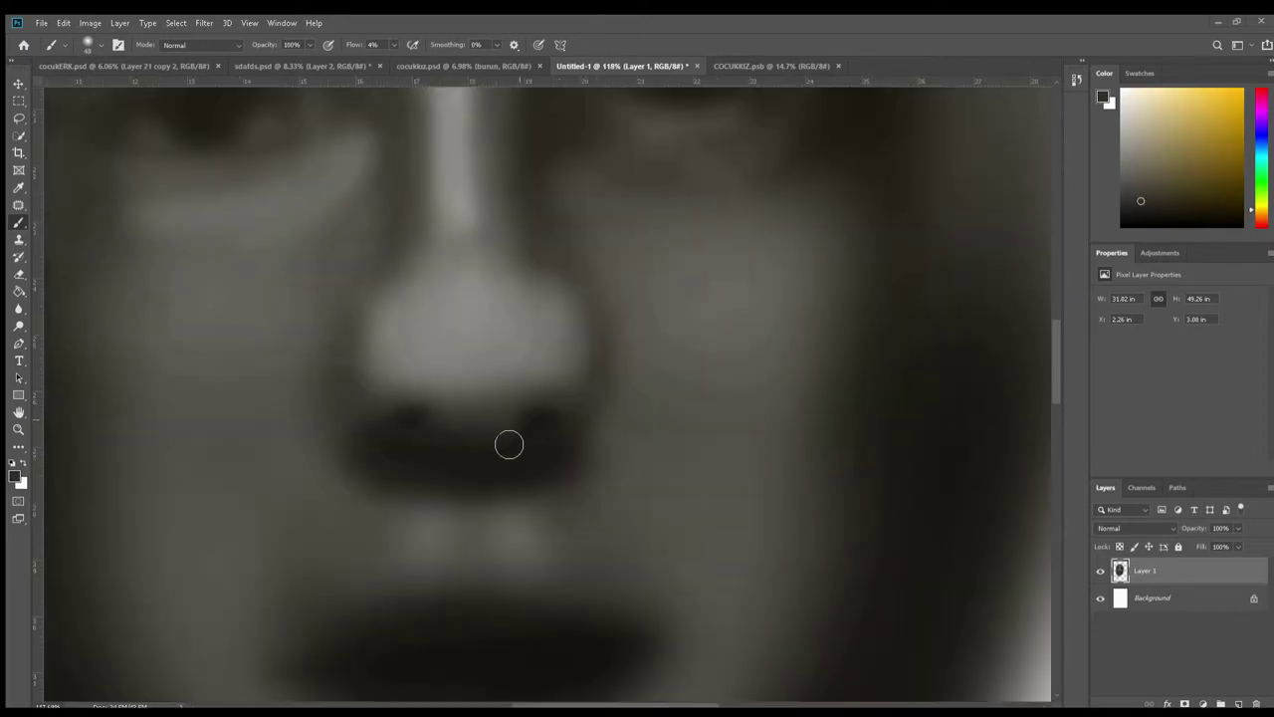
{"action": "left_click", "coordinate": [598, 406], "text": "alt"}
{"action": "scroll", "coordinate": [367, 334], "scroll_direction": "down", "scroll_amount": 4}
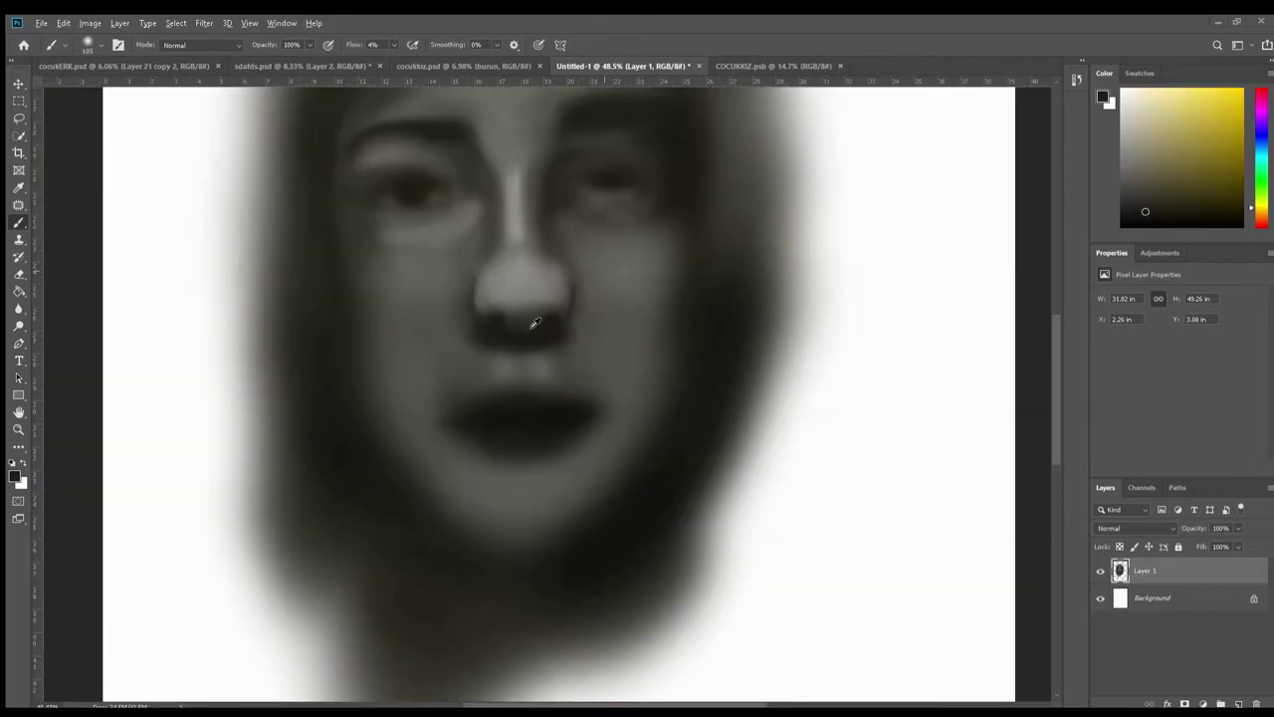
{"action": "left_click", "coordinate": [525, 319], "text": "alt"}
{"action": "left_click_drag", "start_coordinate": [555, 305], "coordinate": [484, 320]}
{"action": "left_click", "coordinate": [587, 299], "text": "alt"}
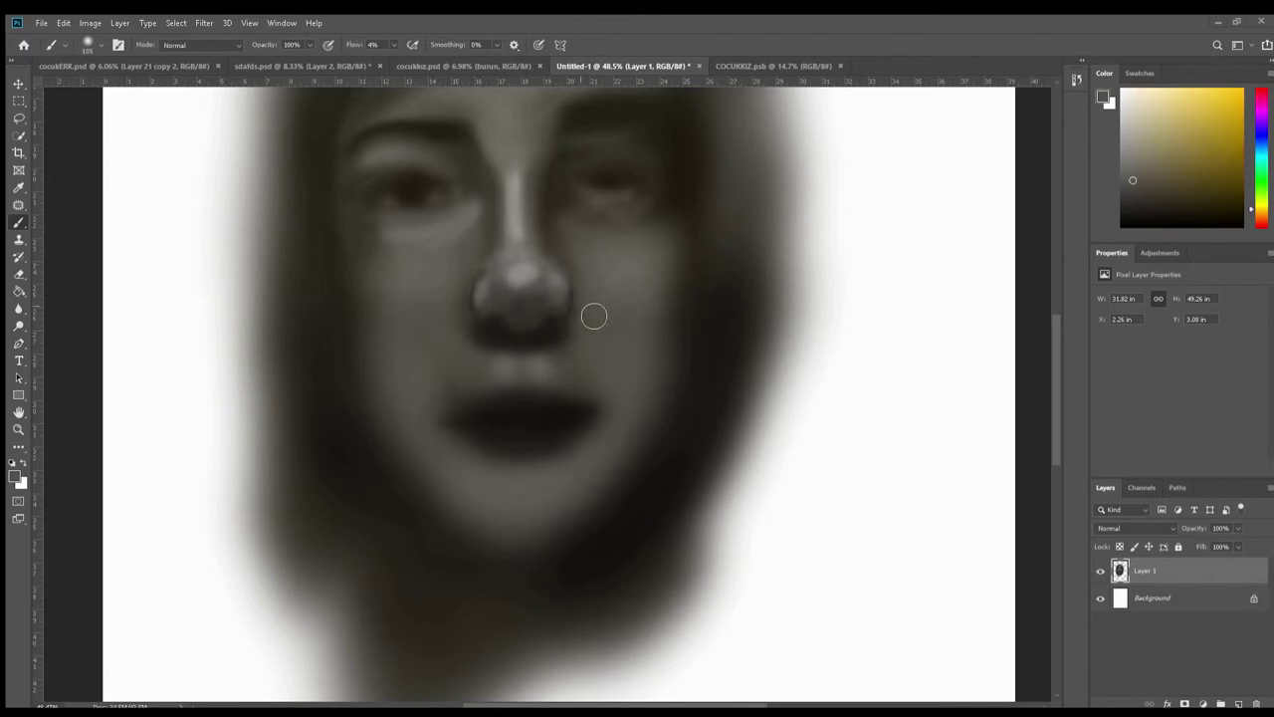
{"action": "mouse_move", "coordinate": [512, 279]}
{"action": "left_mouse_down"}
{"action": "mouse_move", "coordinate": [522, 194]}
{"action": "mouse_move", "coordinate": [613, 159]}
{"action": "mouse_move", "coordinate": [620, 179]}
{"action": "left_mouse_up"}
Step: Shrink the brush and sample lighter skin tones and darker tones around the right eye
{"action": "left_click", "coordinate": [479, 289], "text": "alt"}
{"action": "left_click", "coordinate": [794, 258], "text": "alt"}
{"action": "scroll", "coordinate": [546, 269], "scroll_direction": "down", "scroll_amount": 2}
{"action": "left_click", "coordinate": [546, 269], "text": "alt"}
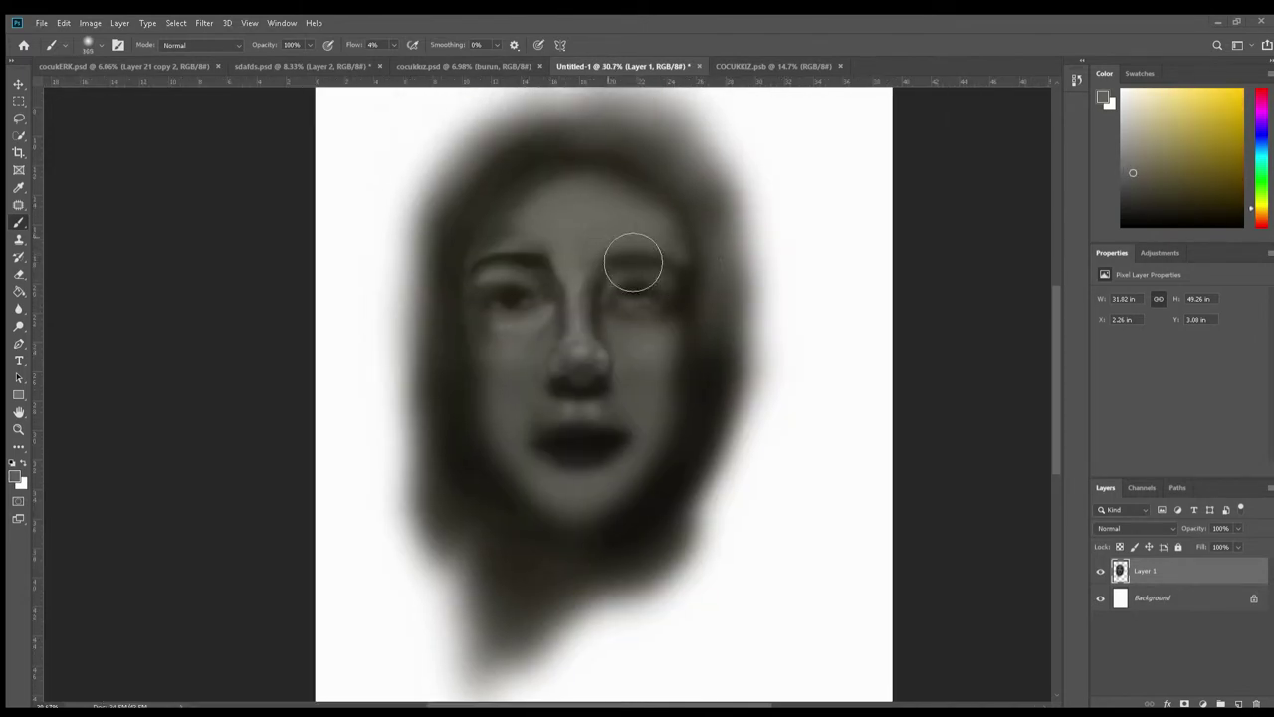
{"action": "key", "text": "["}
{"action": "key", "text": "["}
{"action": "key", "text": "["}
{"action": "scroll", "coordinate": [648, 318], "scroll_direction": "up", "scroll_amount": 2}
{"action": "left_click", "coordinate": [611, 302], "text": "alt"}
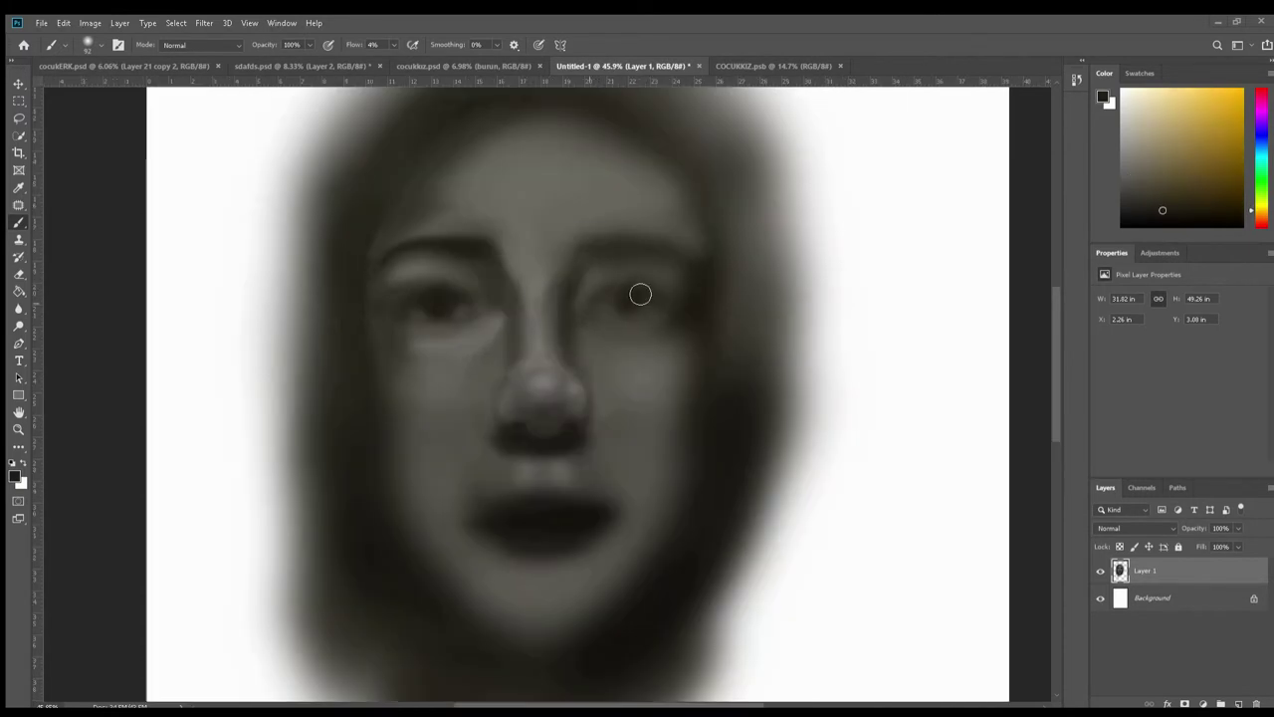
{"action": "left_click", "coordinate": [622, 299], "text": "alt"}
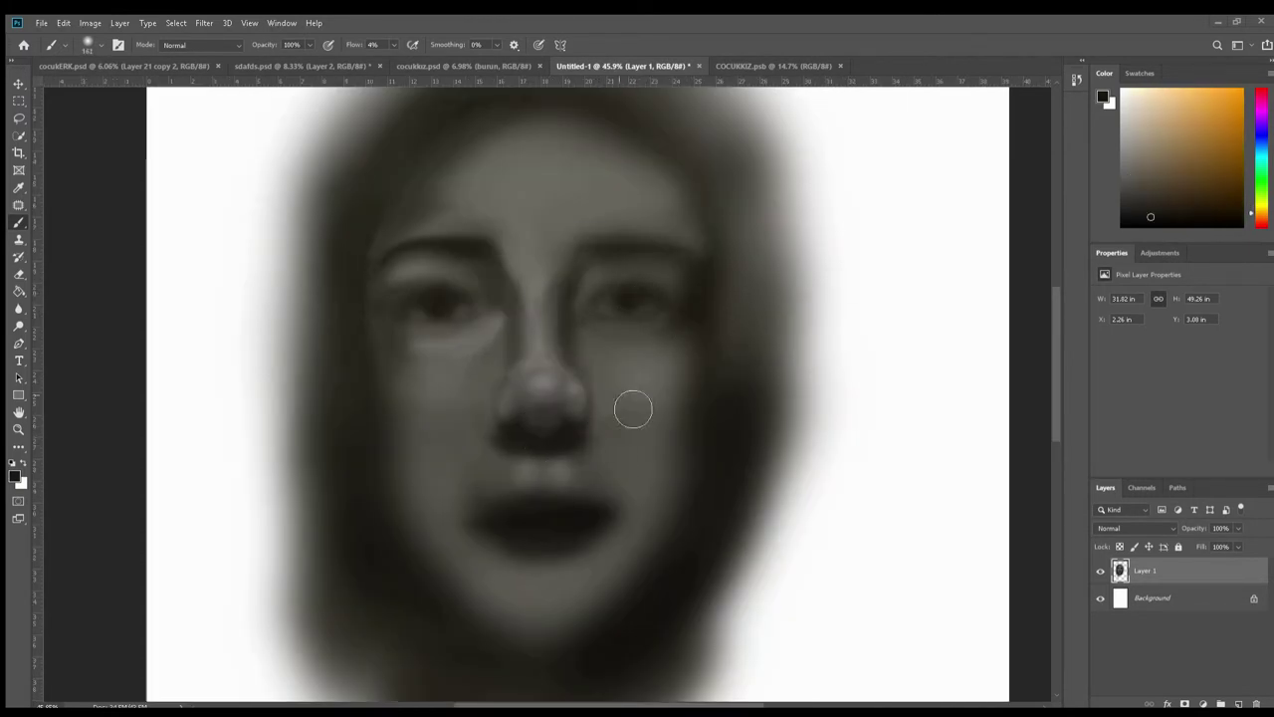
Step: Darken the nose underside and nostrils with a dark orange-brown tone
{"action": "left_click", "coordinate": [538, 330], "text": "alt"}
{"action": "left_click", "coordinate": [542, 322], "text": "alt"}
{"action": "left_click", "coordinate": [514, 418], "text": "alt"}
{"action": "left_click", "coordinate": [527, 557], "text": "alt"}
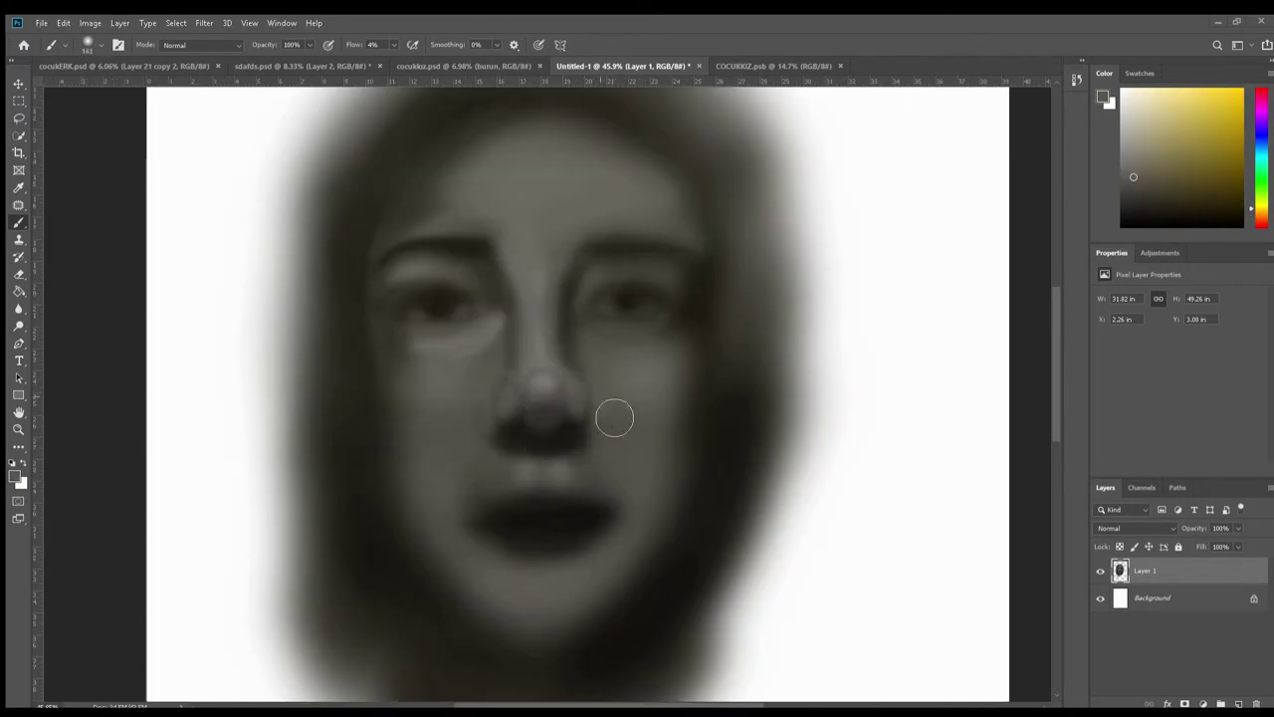
{"action": "left_click", "coordinate": [513, 450], "text": "alt"}
{"action": "left_click", "coordinate": [517, 435], "text": "alt"}
{"action": "left_click_drag", "start_coordinate": [518, 435], "coordinate": [547, 438]}
{"action": "left_click", "coordinate": [600, 429], "text": "alt"}
{"action": "left_click", "coordinate": [565, 465], "text": "alt"}
Step: Darken both the upper and lower lips with a sampled dark tone
{"action": "left_click", "coordinate": [522, 530], "text": "alt"}
{"action": "mouse_move", "coordinate": [512, 514]}
{"action": "left_mouse_down"}
{"action": "mouse_move", "coordinate": [606, 561]}
{"action": "mouse_move", "coordinate": [617, 549]}
{"action": "mouse_move", "coordinate": [654, 554]}
{"action": "left_mouse_up"}
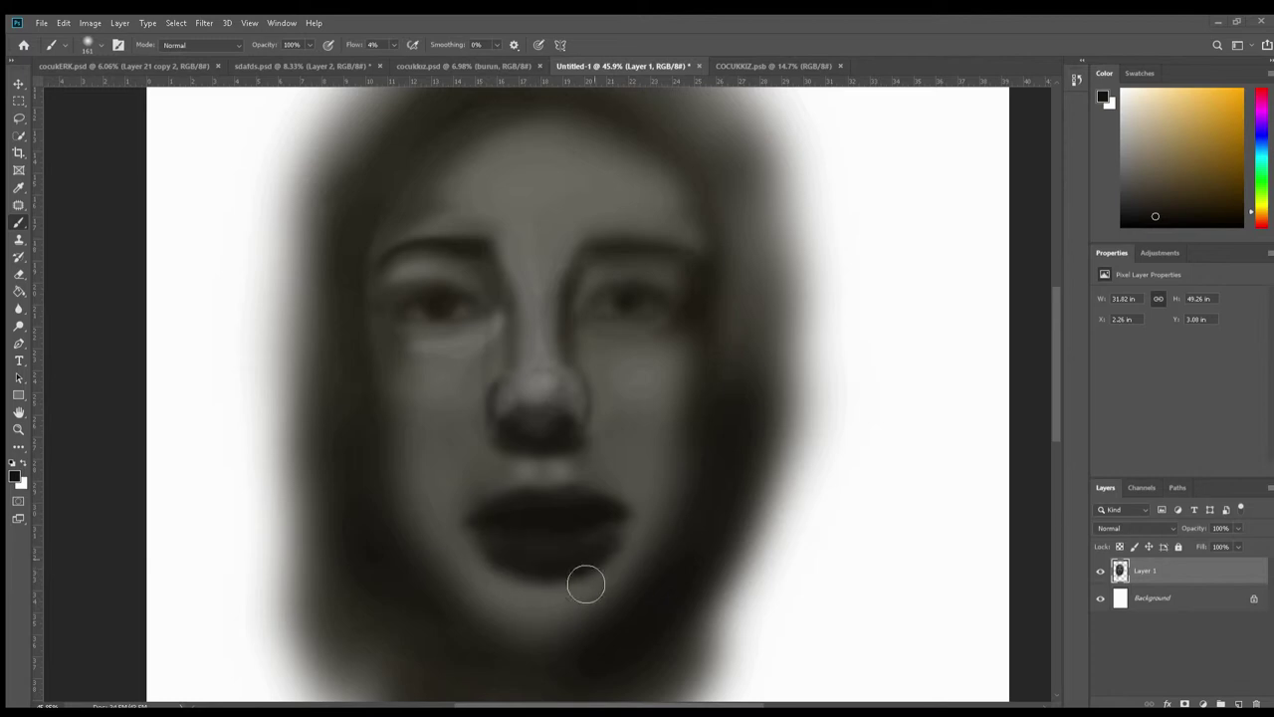
{"action": "scroll", "coordinate": [535, 520], "scroll_direction": "up", "scroll_amount": 3}
Step: Sample progressively darker tones and paint the mouth interior darker and wider open
{"action": "scroll", "coordinate": [603, 567], "scroll_direction": "down", "scroll_amount": 5}
{"action": "left_click", "coordinate": [541, 305], "text": "alt"}
{"action": "left_click", "coordinate": [597, 300], "text": "alt"}
{"action": "left_click", "coordinate": [597, 301], "text": "alt"}
{"action": "left_click", "coordinate": [721, 424], "text": "alt"}
{"action": "left_click", "coordinate": [766, 472], "text": "alt"}
{"action": "left_click", "coordinate": [521, 423], "text": "alt"}
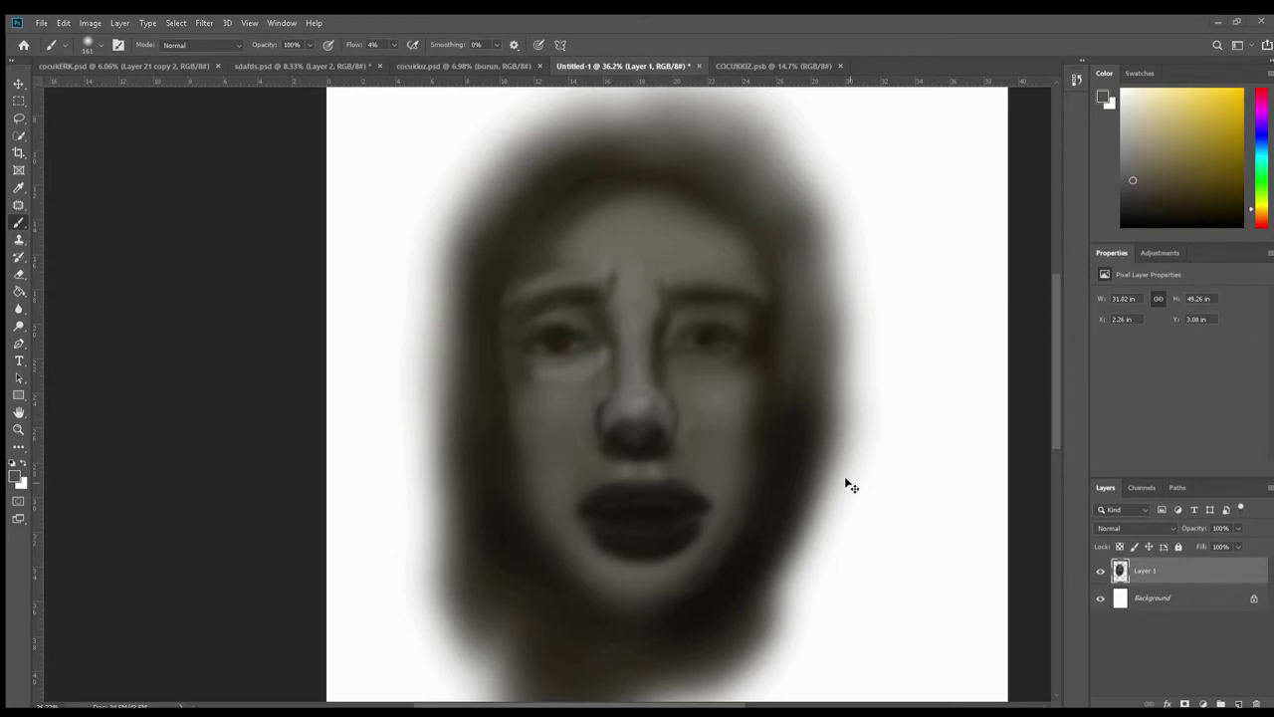
{"action": "left_click", "coordinate": [663, 489], "text": "alt"}
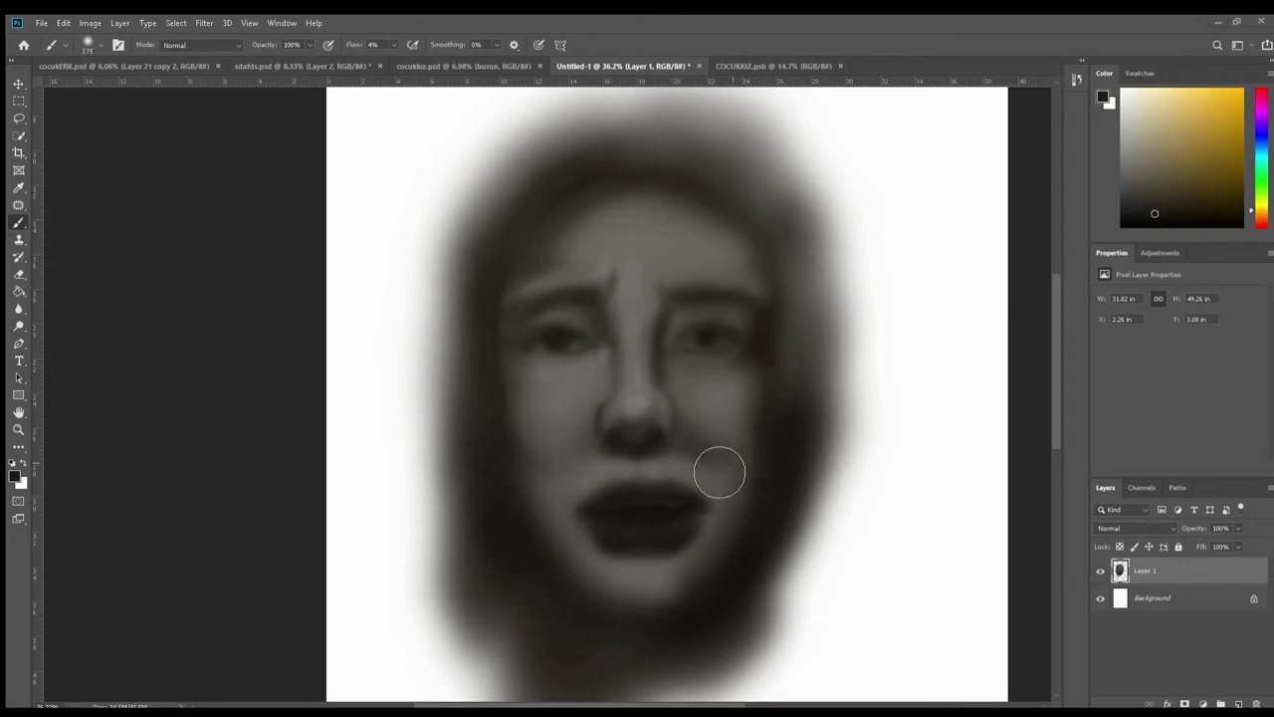
{"action": "left_click", "coordinate": [690, 506], "text": "alt"}
{"action": "mouse_move", "coordinate": [637, 554]}
{"action": "left_mouse_down"}
{"action": "mouse_move", "coordinate": [706, 563]}
{"action": "mouse_move", "coordinate": [716, 528]}
{"action": "left_mouse_up"}
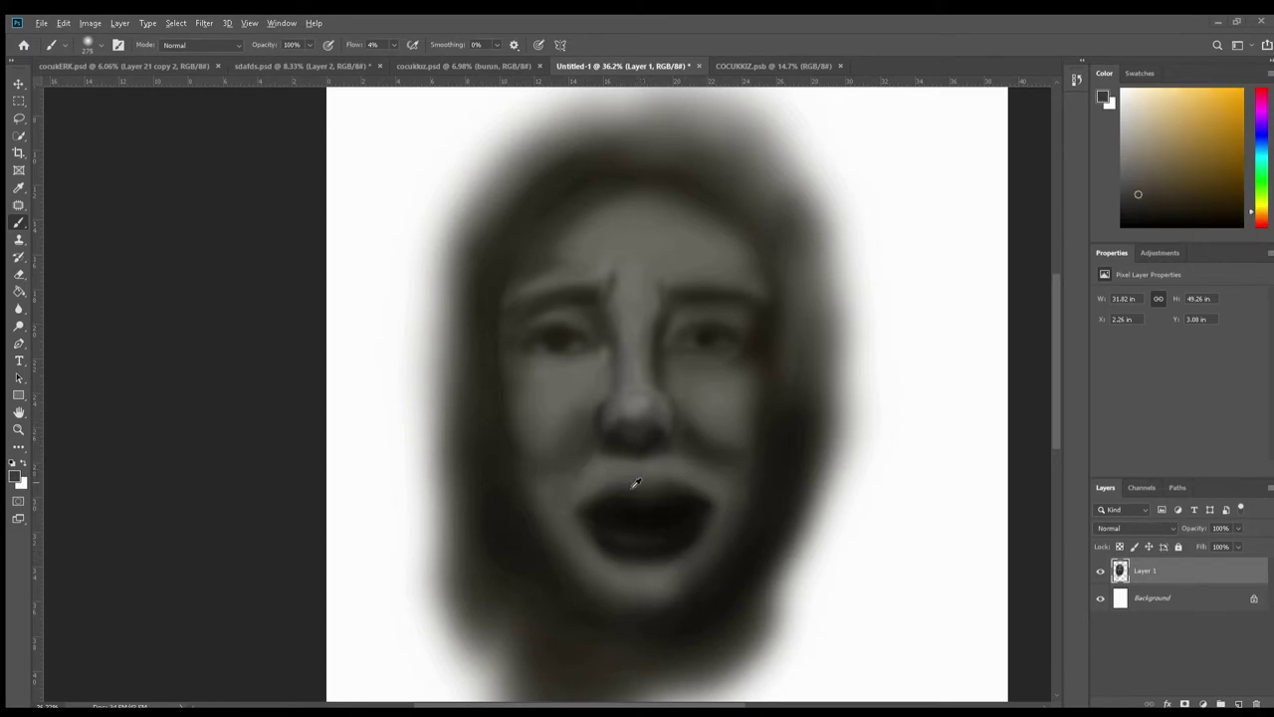
Step: Lighten the upper lip above the open mouth with a warmer skin tone
{"action": "left_click", "coordinate": [721, 461], "text": "alt"}
{"action": "left_click", "coordinate": [648, 511], "text": "alt"}
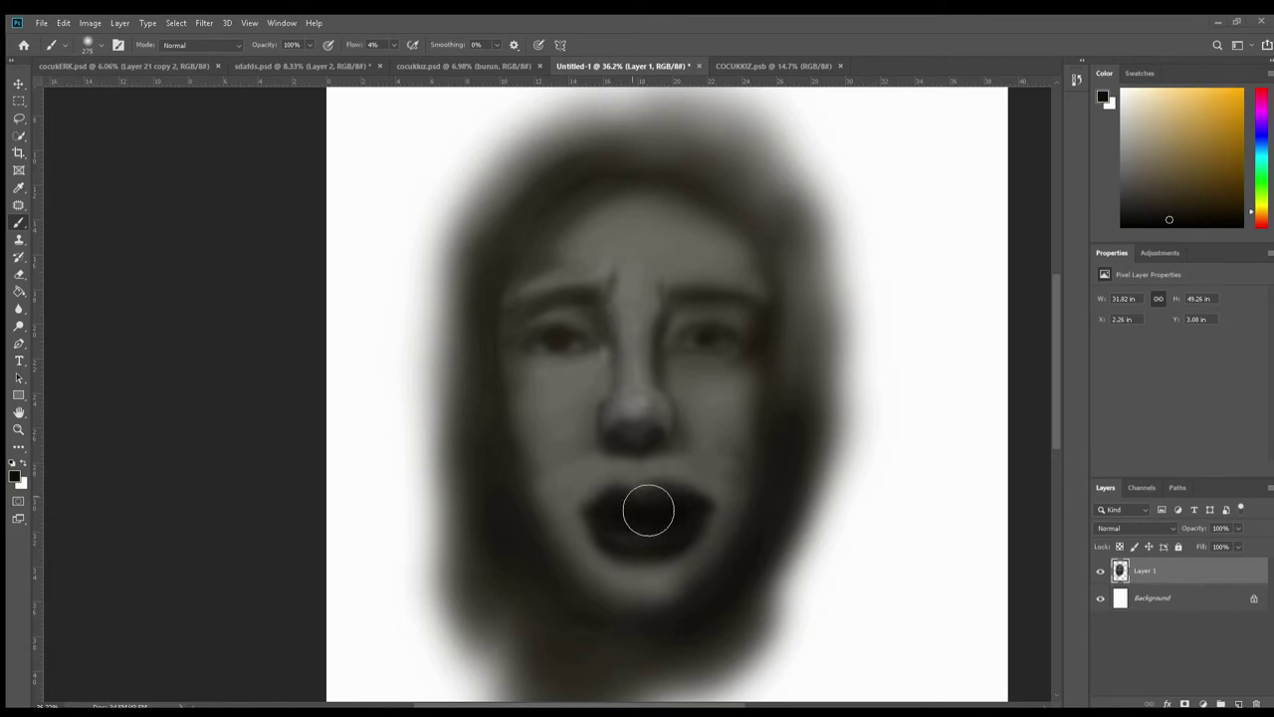
{"action": "left_click", "coordinate": [598, 603], "text": "alt"}
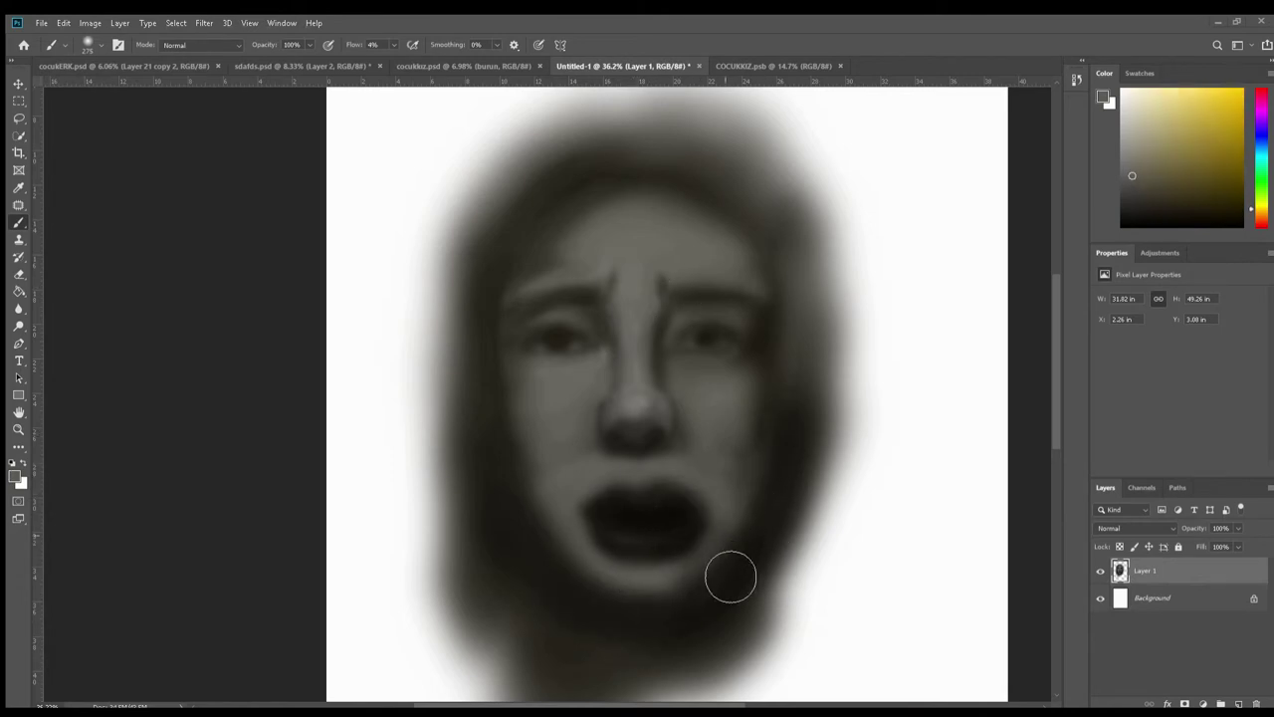
{"action": "left_click", "coordinate": [576, 441], "text": "alt"}
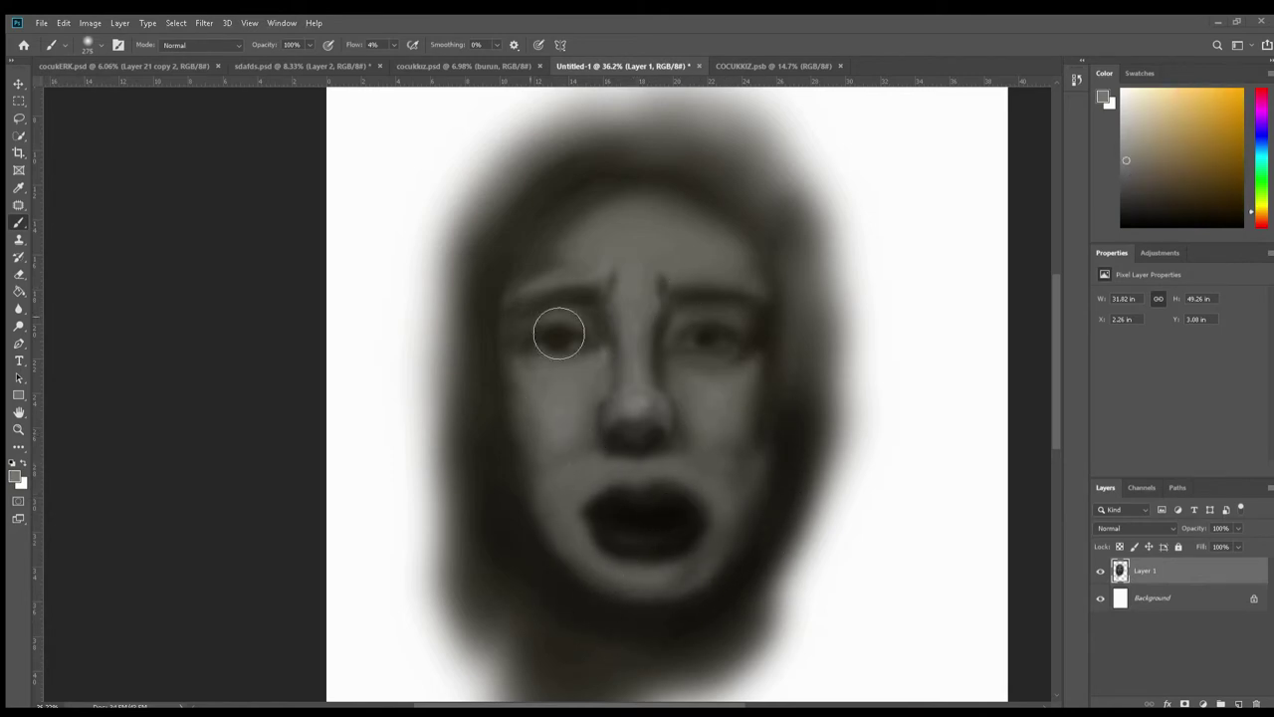
{"action": "left_click_drag", "start_coordinate": [637, 483], "coordinate": [679, 505]}
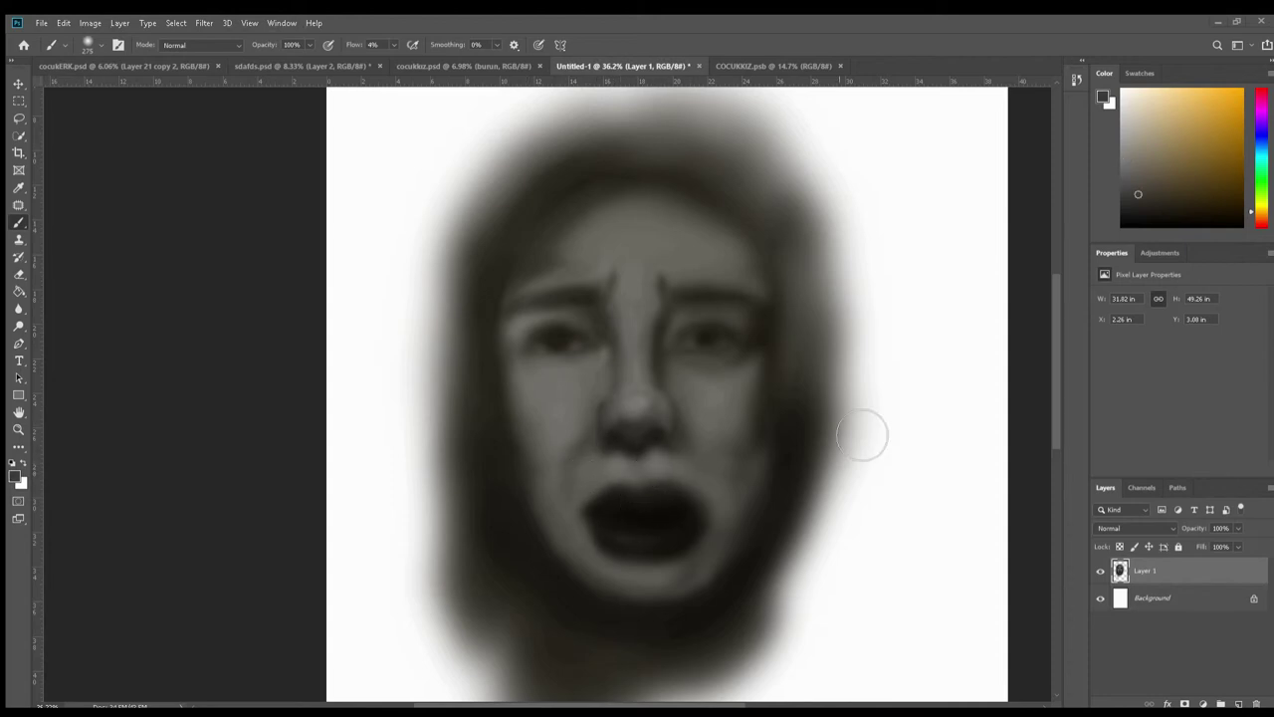
{"action": "scroll", "coordinate": [594, 334], "scroll_direction": "up", "scroll_amount": 3}
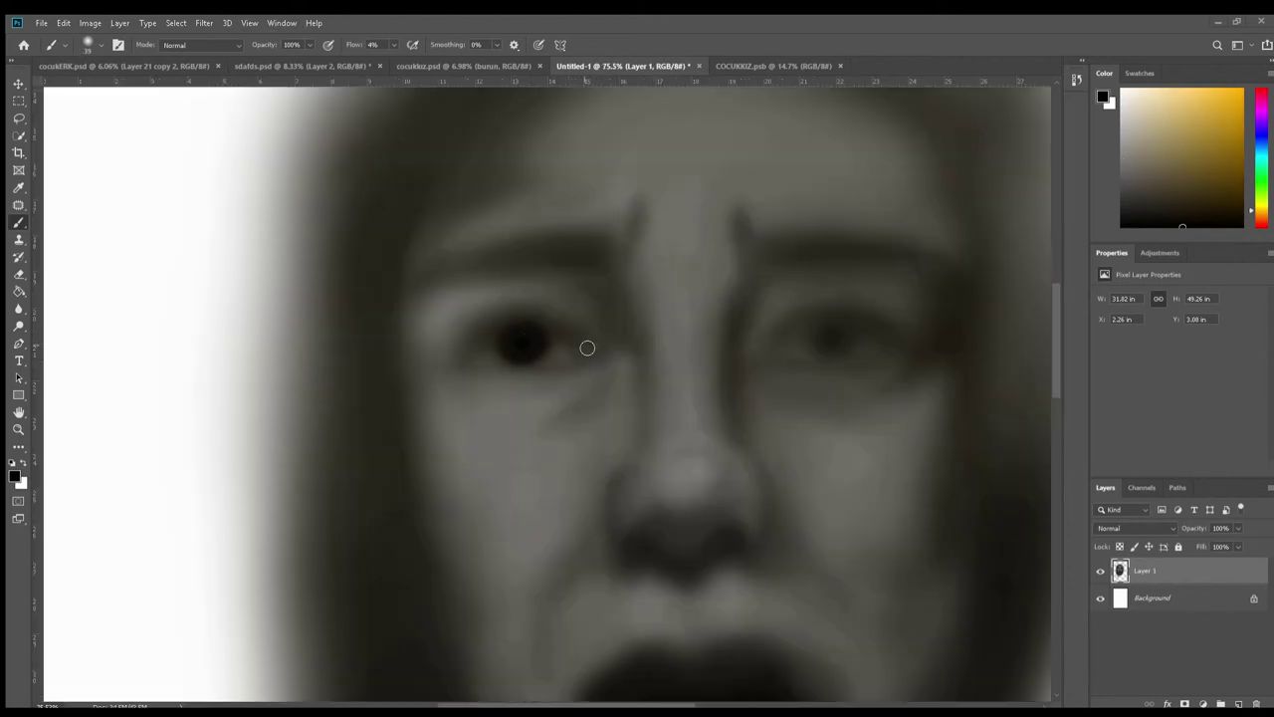
Step: Darken the left eyebrow and the lower and upper eyelids of the left eye
{"action": "left_click_drag", "start_coordinate": [606, 257], "coordinate": [571, 248]}
{"action": "left_click", "coordinate": [449, 306], "text": "alt"}
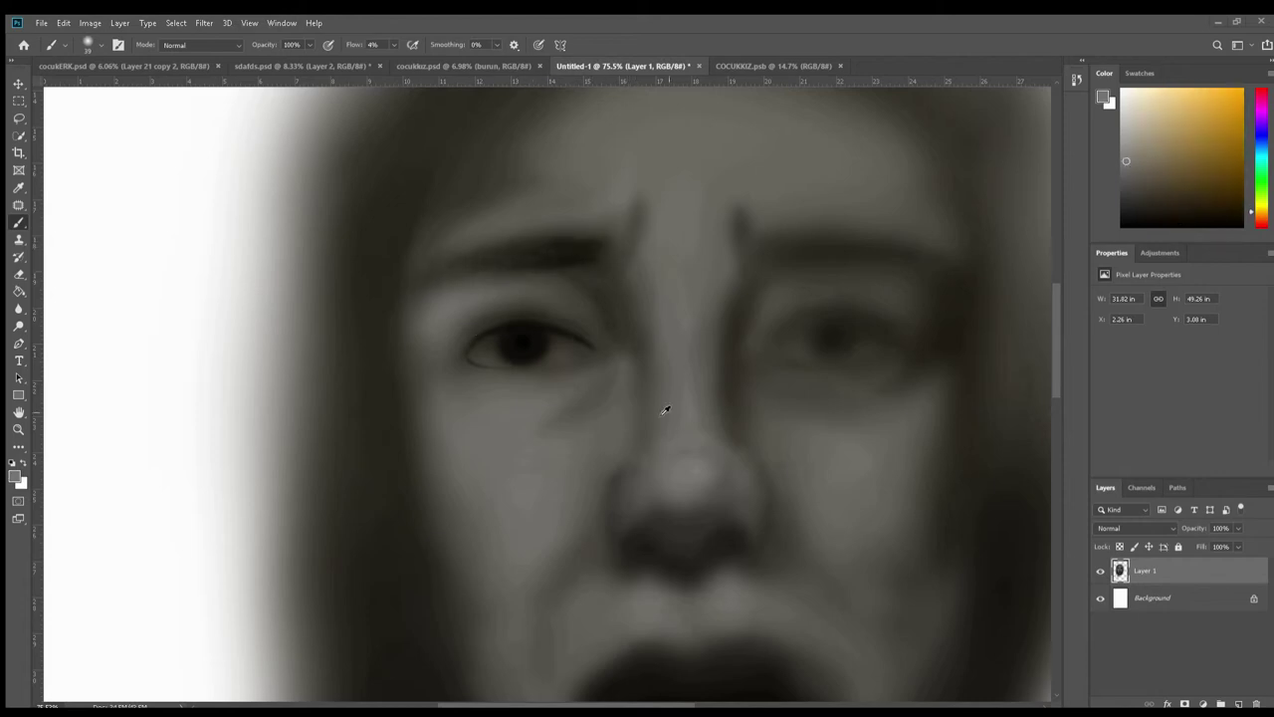
{"action": "scroll", "coordinate": [560, 338], "scroll_direction": "up", "scroll_amount": 3}
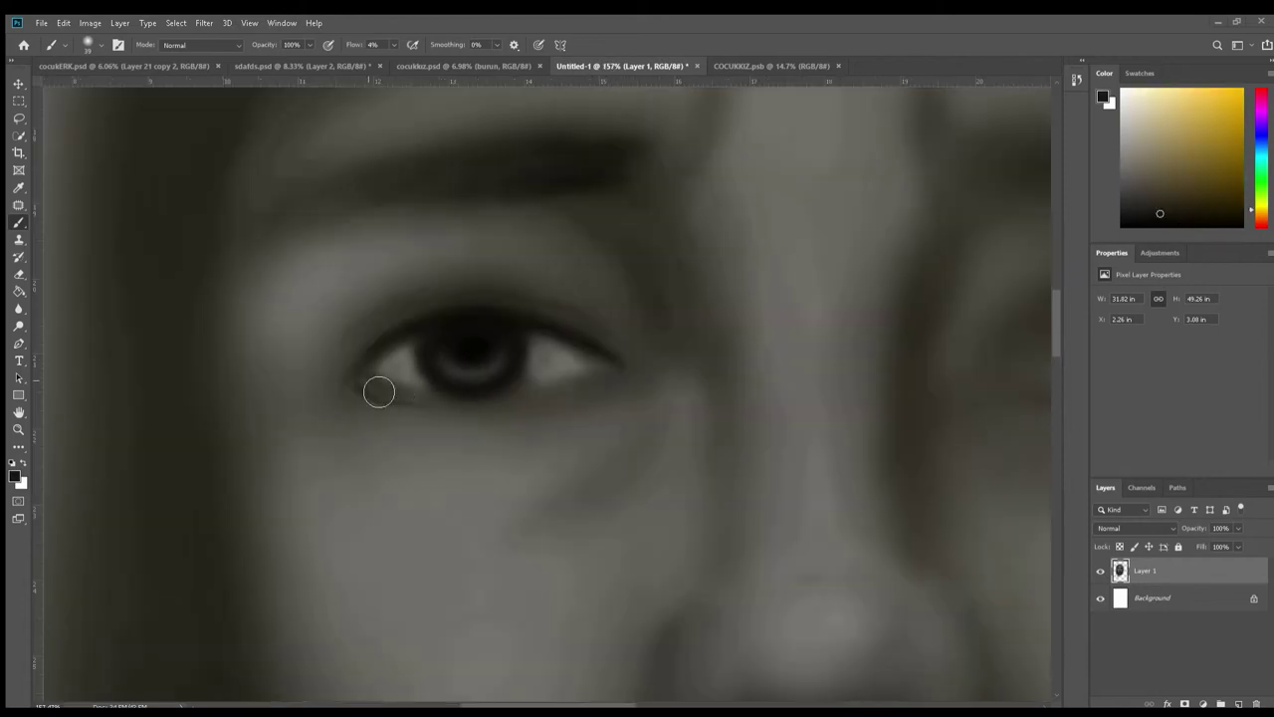
{"action": "left_click_drag", "start_coordinate": [402, 400], "coordinate": [600, 380]}
{"action": "left_click", "coordinate": [402, 388], "text": "alt"}
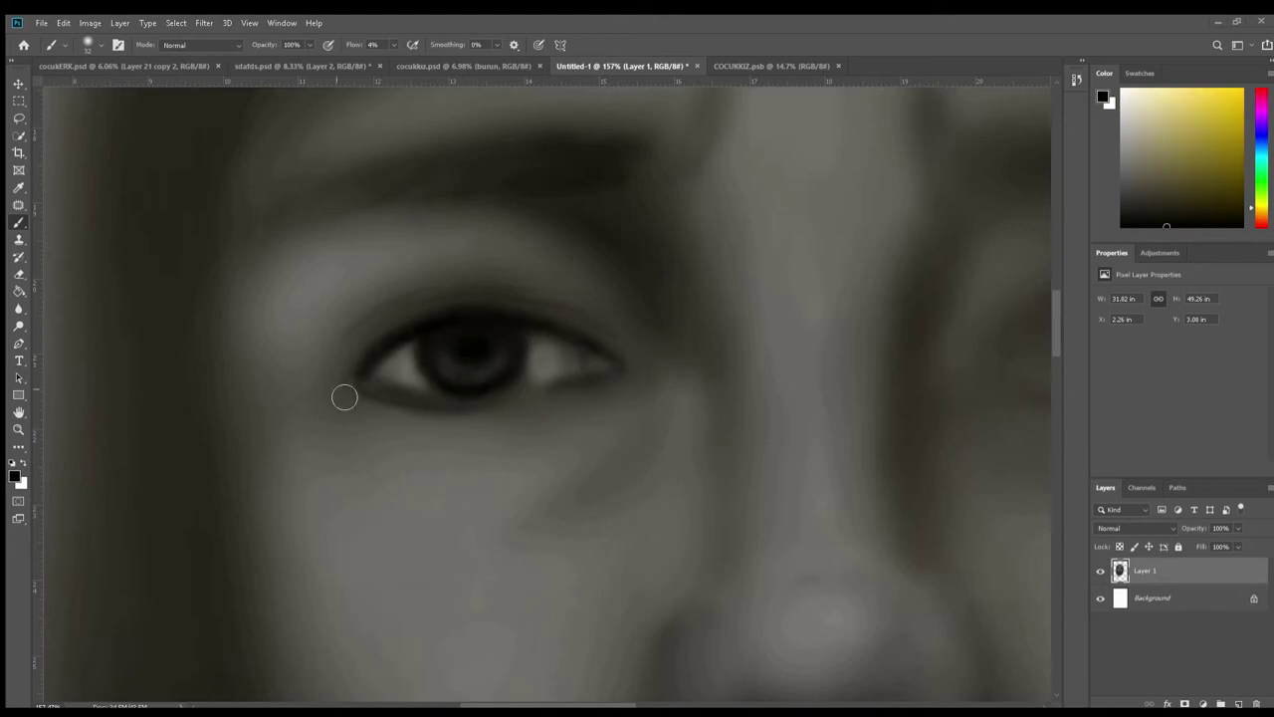
{"action": "left_click_drag", "start_coordinate": [334, 349], "coordinate": [635, 341]}
Step: Paint a light catchlight in the upper iris, then return to a near-black paint colour
{"action": "left_click", "coordinate": [458, 406], "text": "alt"}
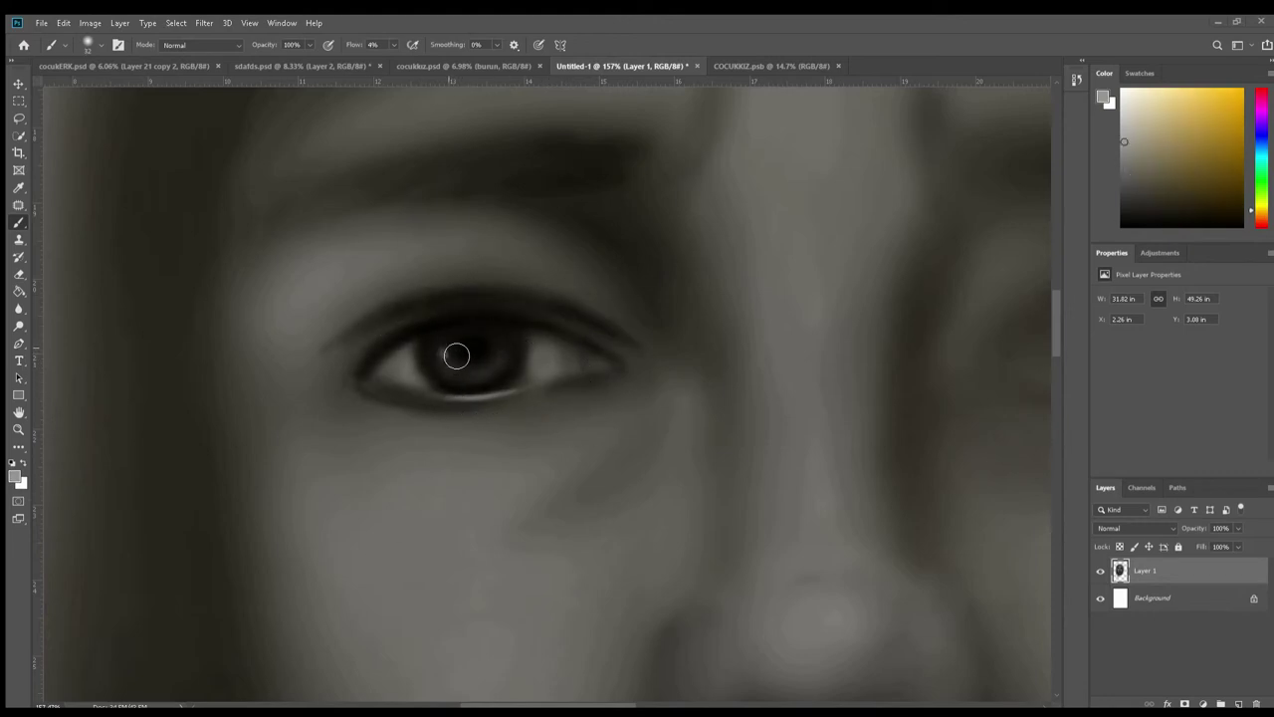
{"action": "left_click_drag", "start_coordinate": [476, 350], "coordinate": [494, 338]}
{"action": "left_click", "coordinate": [1120, 136]}
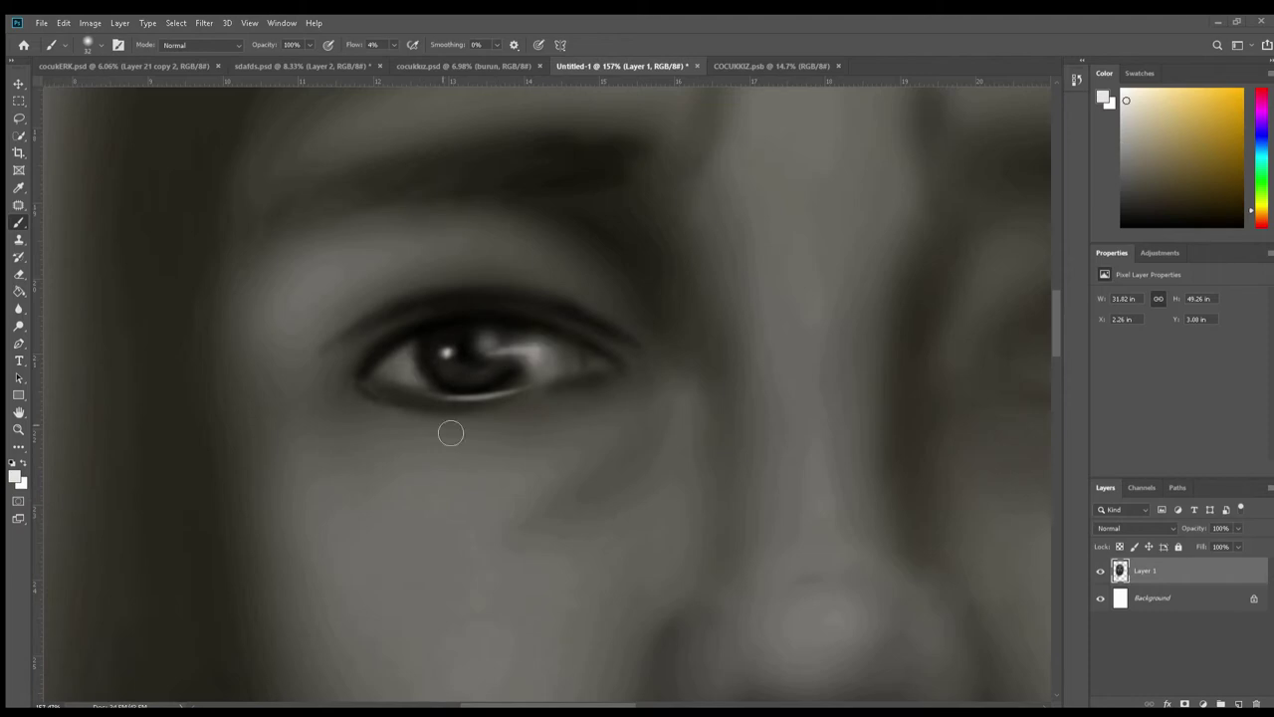
{"action": "left_click", "coordinate": [430, 404], "text": "alt"}
{"action": "scroll", "coordinate": [611, 381], "scroll_direction": "down", "scroll_amount": 5}
{"action": "left_click", "coordinate": [507, 364], "text": "alt"}
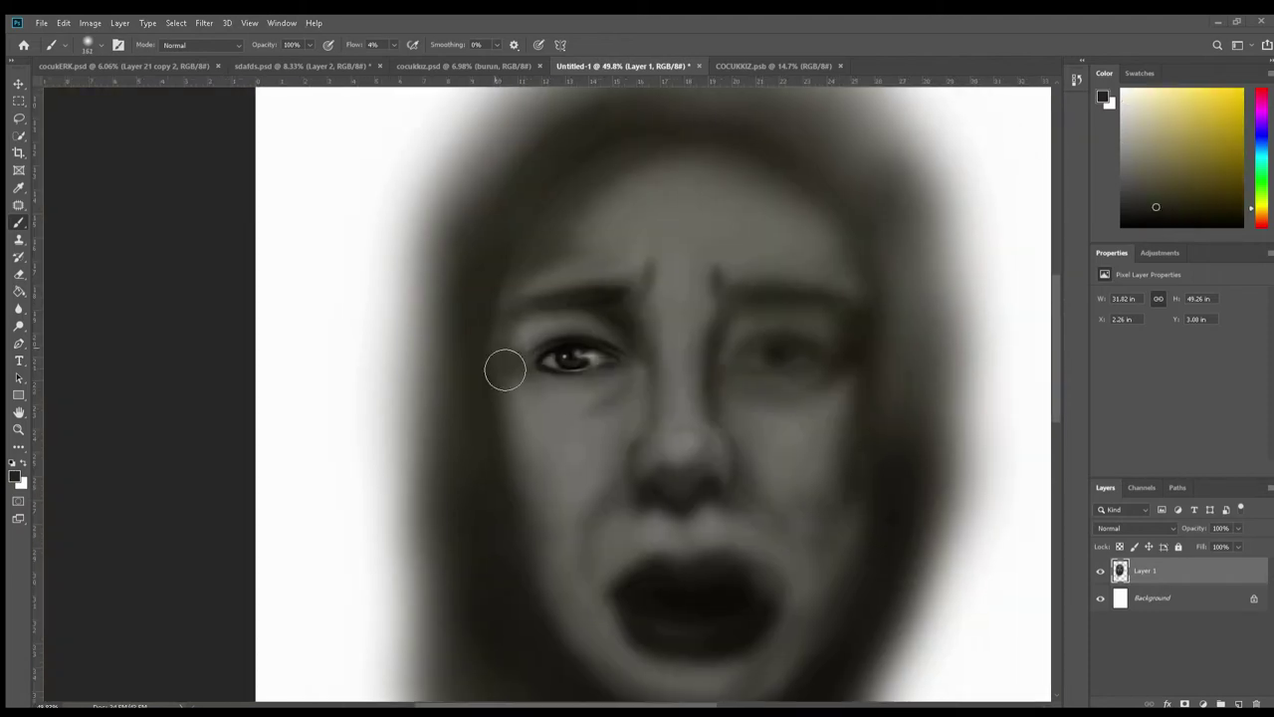
{"action": "left_click", "coordinate": [816, 372], "text": "alt"}
{"action": "scroll", "coordinate": [727, 370], "scroll_direction": "up", "scroll_amount": 3}
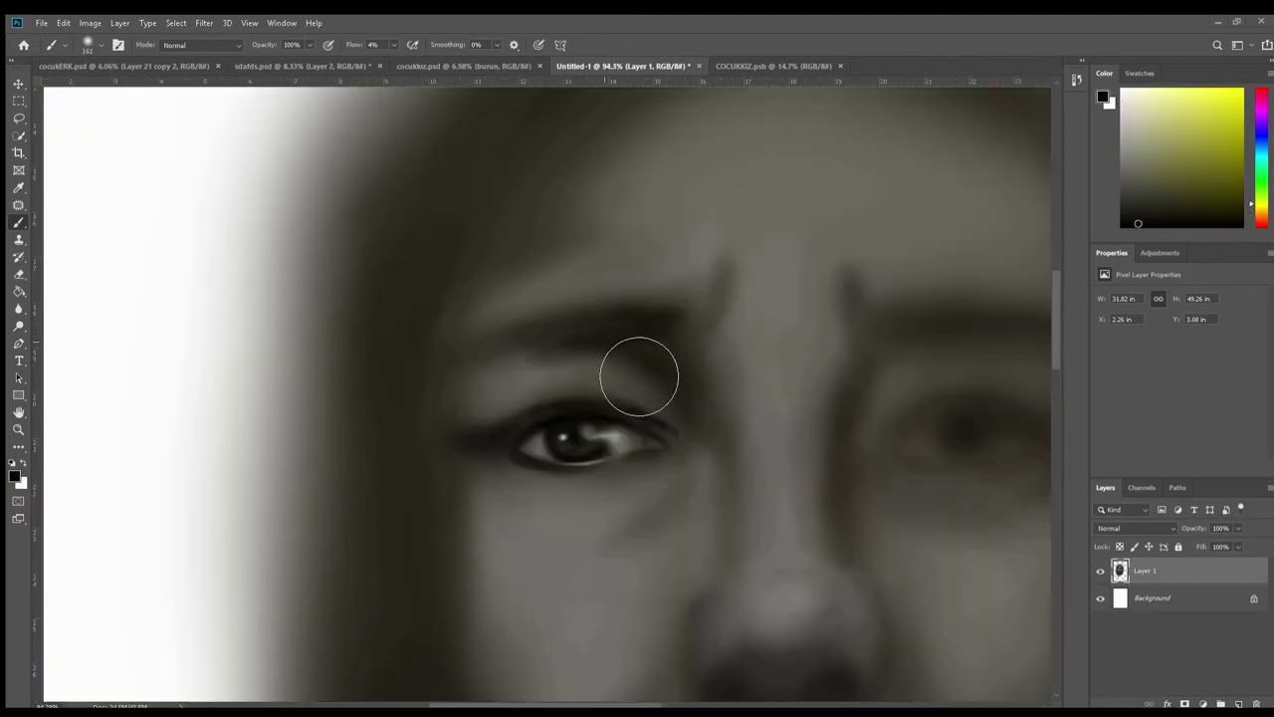
{"action": "scroll", "coordinate": [412, 159], "scroll_direction": "down", "scroll_amount": 5}
{"action": "scroll", "coordinate": [492, 407], "scroll_direction": "down", "scroll_amount": 2}
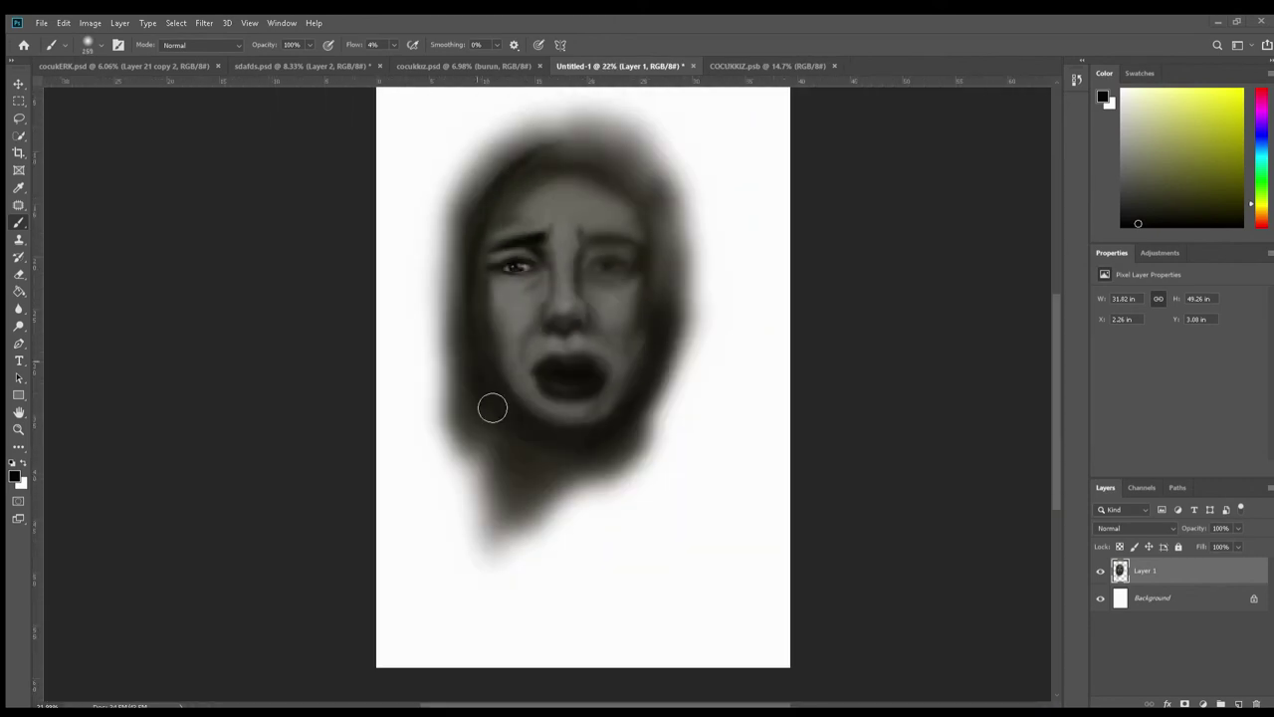
Step: Paint dark curved crack lines under the left eye and down the left cheek
{"action": "scroll", "coordinate": [508, 279], "scroll_direction": "up", "scroll_amount": 2}
{"action": "scroll", "coordinate": [503, 274], "scroll_direction": "up", "scroll_amount": 4}
{"action": "left_click_drag", "start_coordinate": [583, 297], "coordinate": [464, 389]}
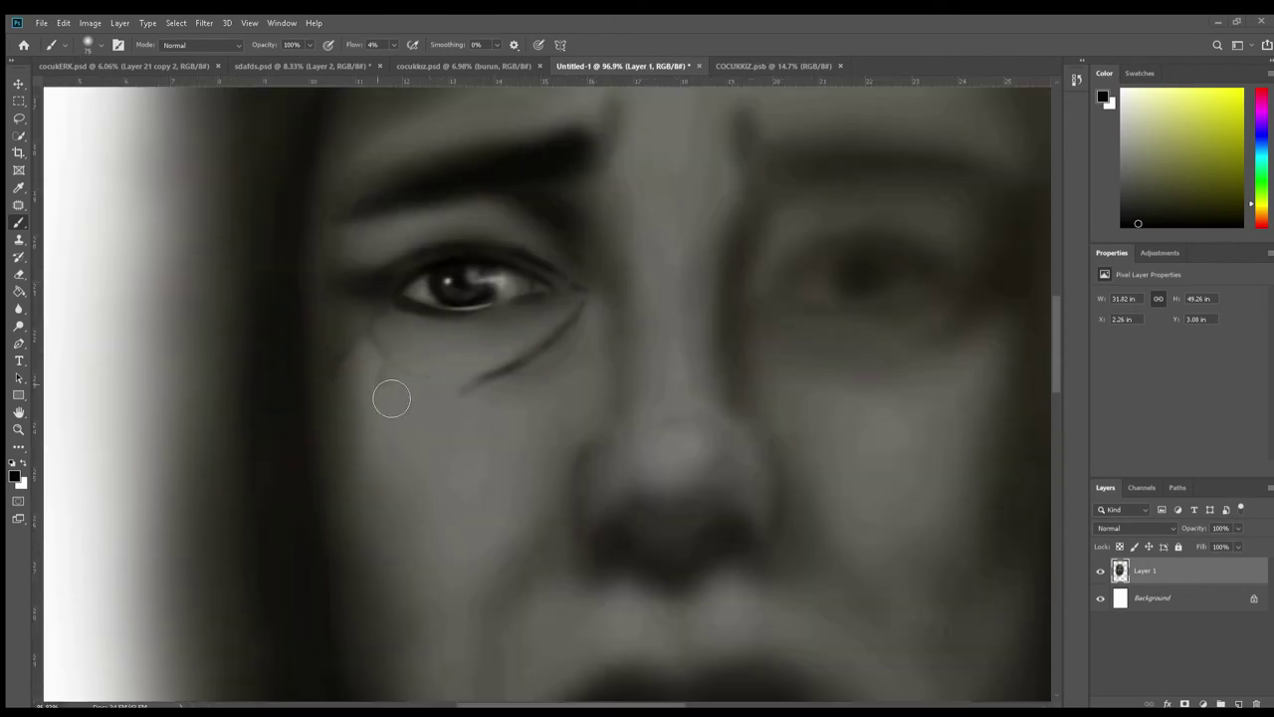
{"action": "scroll", "coordinate": [609, 326], "scroll_direction": "down", "scroll_amount": 2}
{"action": "scroll", "coordinate": [589, 447], "scroll_direction": "down", "scroll_amount": 3}
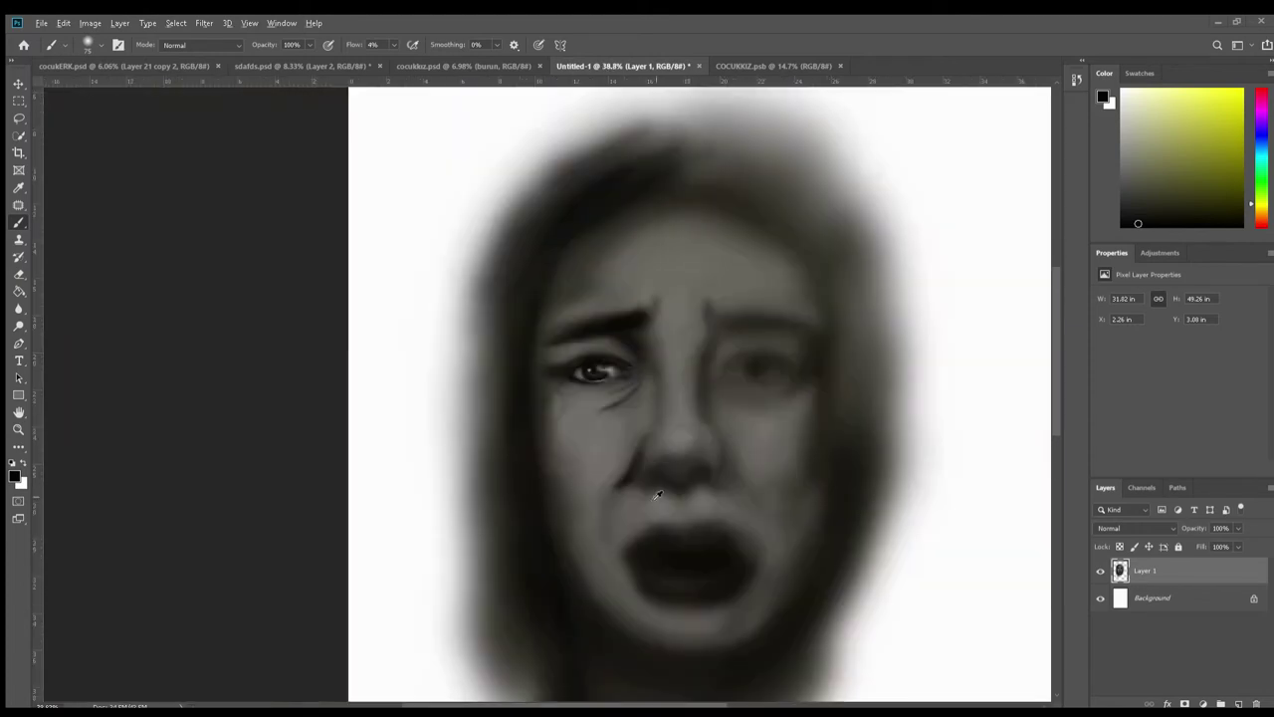
{"action": "scroll", "coordinate": [563, 540], "scroll_direction": "up", "scroll_amount": 3}
{"action": "left_click_drag", "start_coordinate": [564, 541], "coordinate": [488, 617]}
{"action": "left_click_drag", "start_coordinate": [577, 334], "coordinate": [551, 236]}
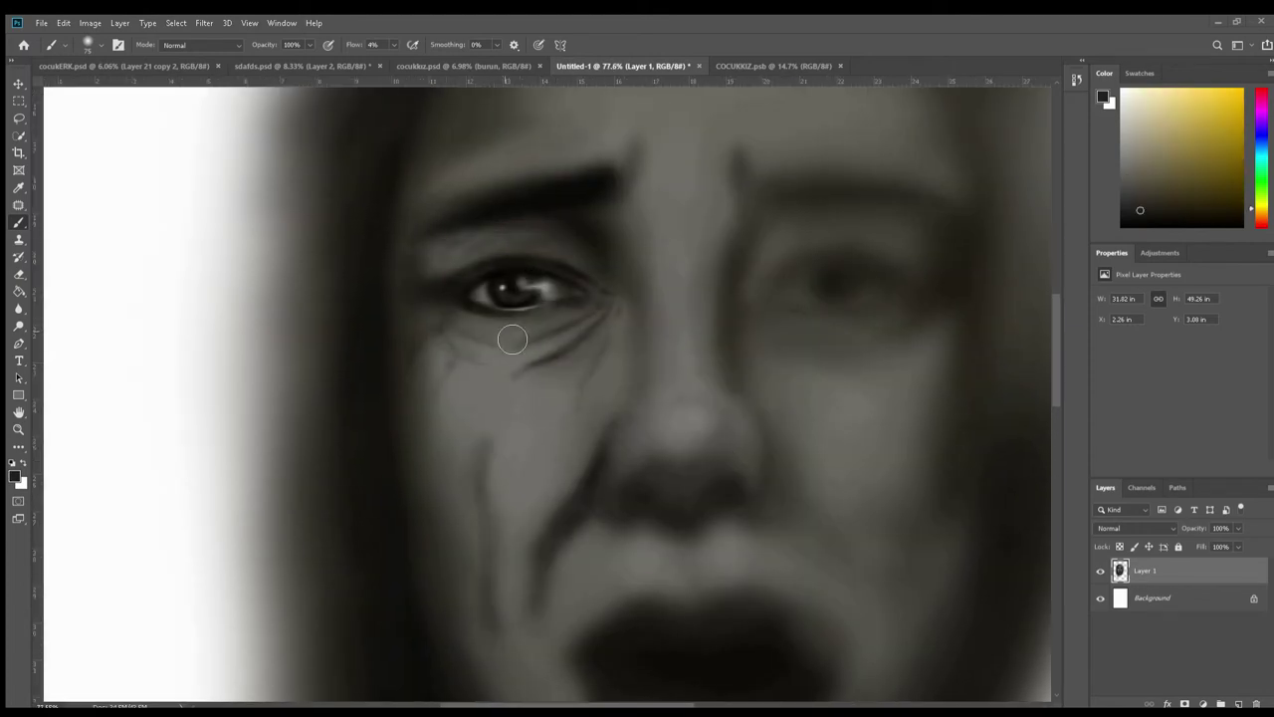
Step: Paint a pale band across the forehead and upper head in light grey, then white
{"action": "scroll", "coordinate": [670, 382], "scroll_direction": "down", "scroll_amount": 5}
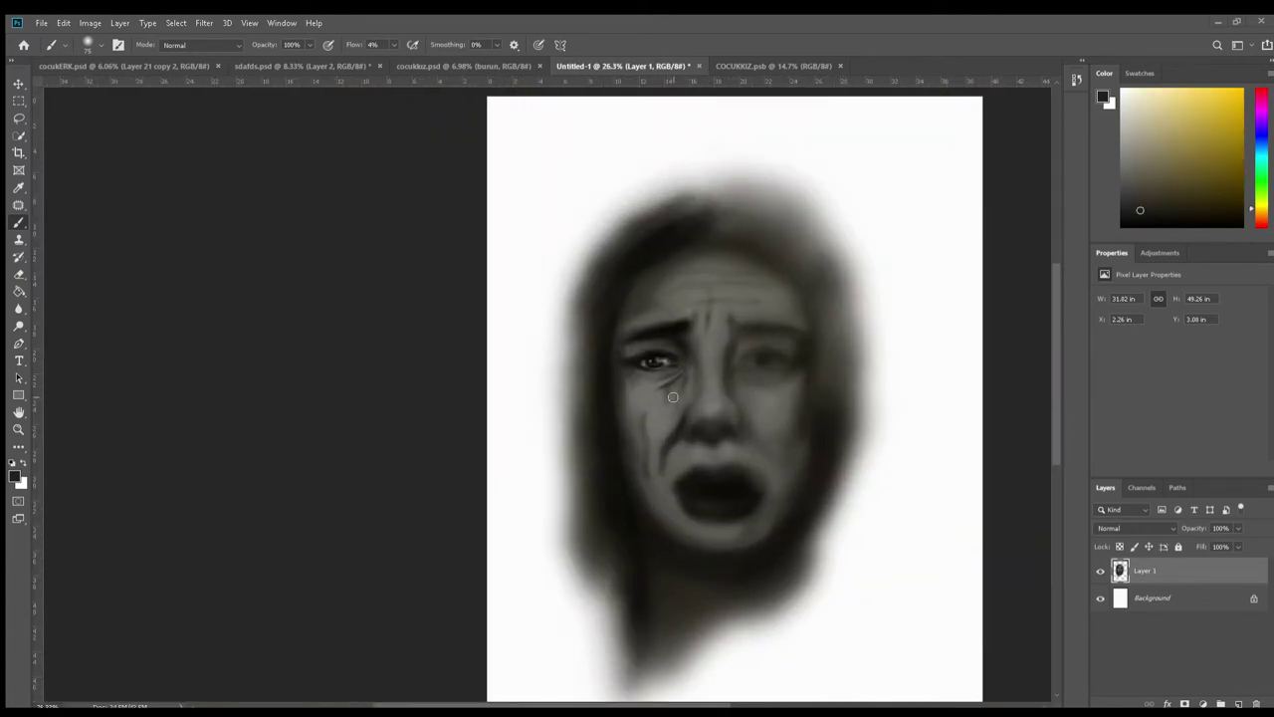
{"action": "scroll", "coordinate": [673, 397], "scroll_direction": "up", "scroll_amount": 3}
{"action": "left_click", "coordinate": [663, 354], "text": "alt"}
{"action": "mouse_move", "coordinate": [717, 299]}
{"action": "left_mouse_down"}
{"action": "mouse_move", "coordinate": [620, 295]}
{"action": "mouse_move", "coordinate": [697, 208]}
{"action": "mouse_move", "coordinate": [826, 253]}
{"action": "mouse_move", "coordinate": [537, 298]}
{"action": "left_mouse_up"}
{"action": "key", "text": "d"}
{"action": "key", "text": "x"}
{"action": "left_click_drag", "start_coordinate": [786, 225], "coordinate": [683, 285]}
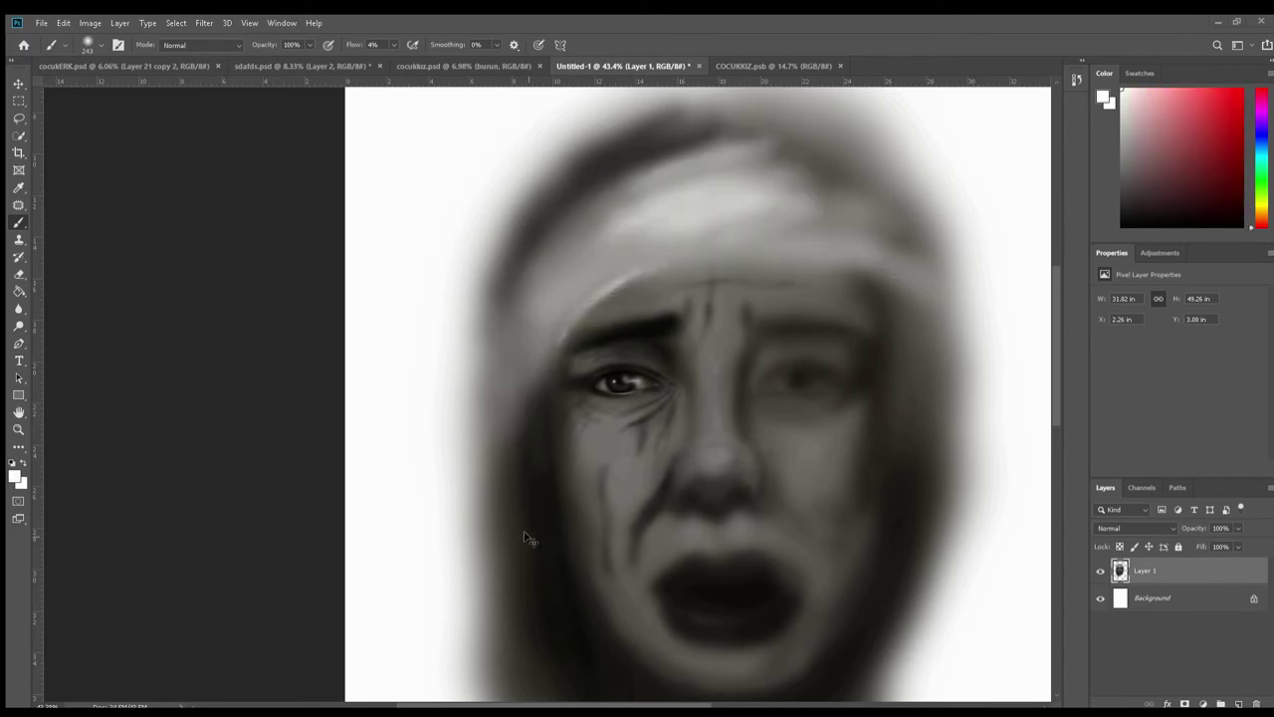
Step: Switch to black with a larger brush and darken the lower left beside the face
{"action": "key", "text": "x"}
{"action": "key", "text": "bracketright"}
{"action": "key", "text": "bracketright"}
{"action": "key", "text": "bracketright"}
{"action": "scroll", "coordinate": [826, 299], "scroll_direction": "down", "scroll_amount": 4}
{"action": "left_click_drag", "start_coordinate": [710, 398], "coordinate": [771, 548]}
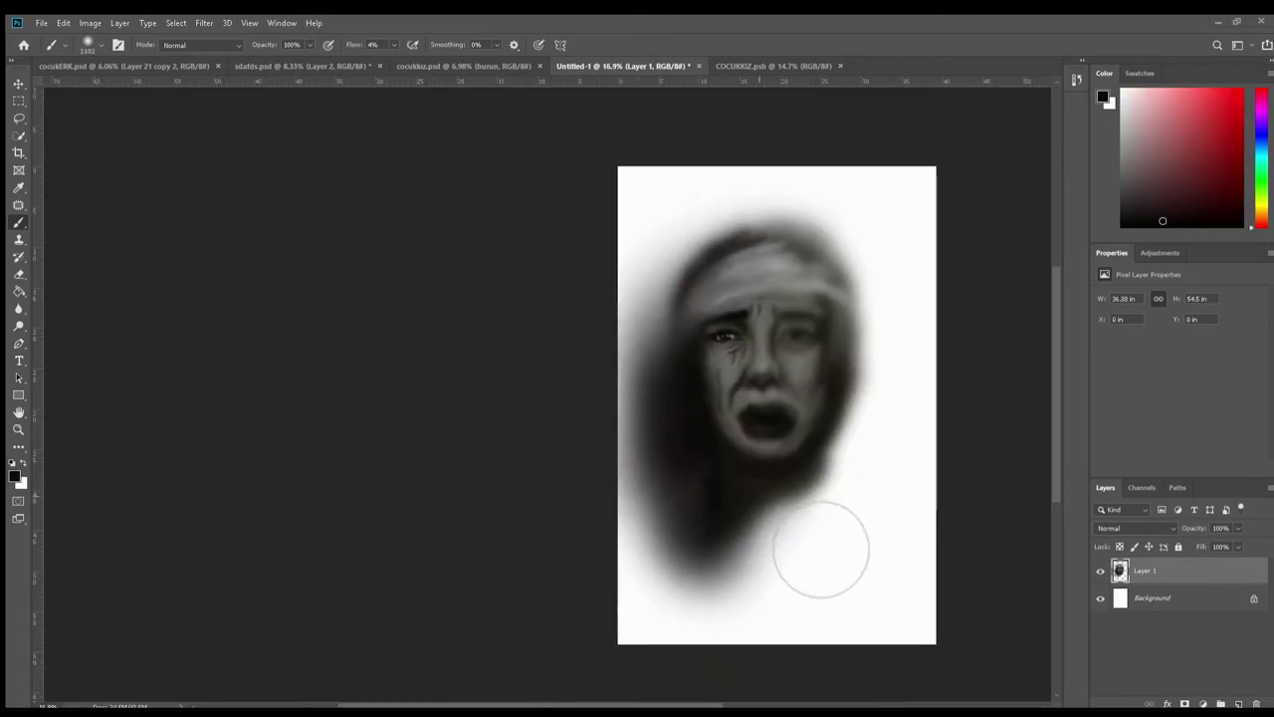
{"action": "scroll", "coordinate": [851, 348], "scroll_direction": "up", "scroll_amount": 4}
Step: Paint light grey over the forehead into a pale hood, with a light line along the left face edge
{"action": "left_click", "coordinate": [654, 187], "text": "alt"}
{"action": "left_click_drag", "start_coordinate": [654, 187], "coordinate": [848, 293]}
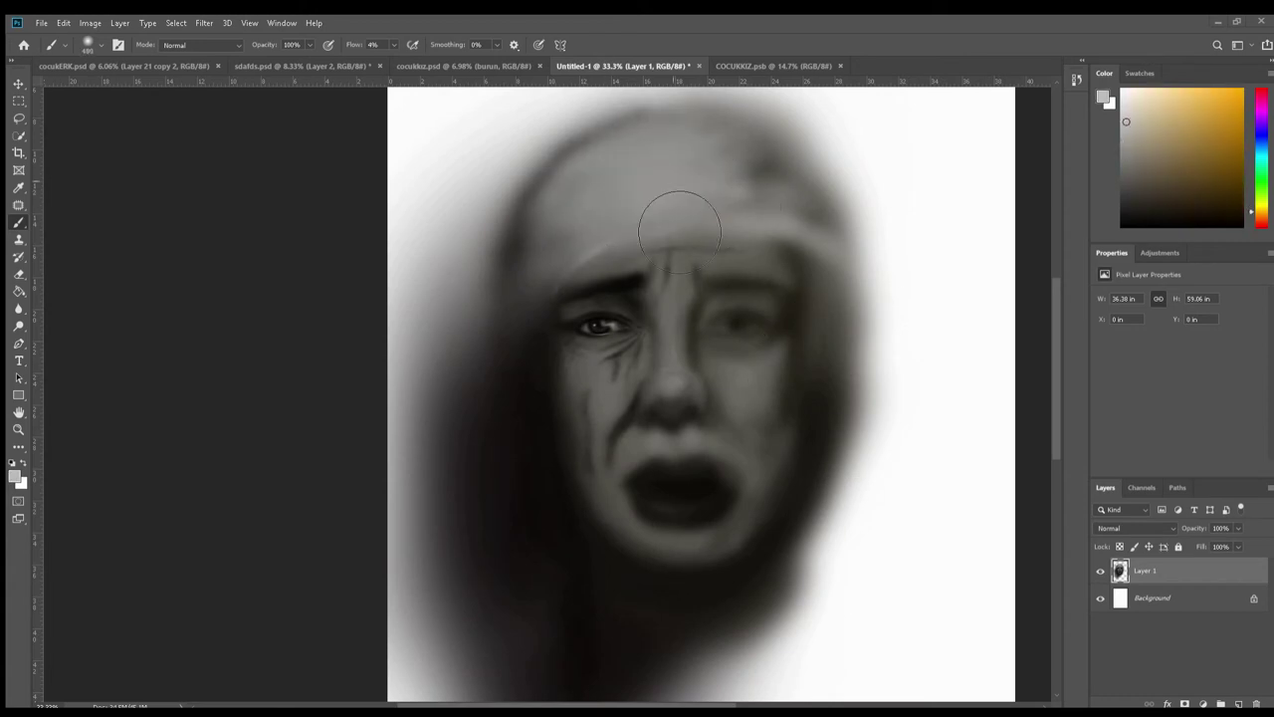
{"action": "left_click_drag", "start_coordinate": [703, 224], "coordinate": [588, 228]}
{"action": "scroll", "coordinate": [541, 322], "scroll_direction": "up", "scroll_amount": 3}
{"action": "left_click_drag", "start_coordinate": [541, 321], "coordinate": [520, 550]}
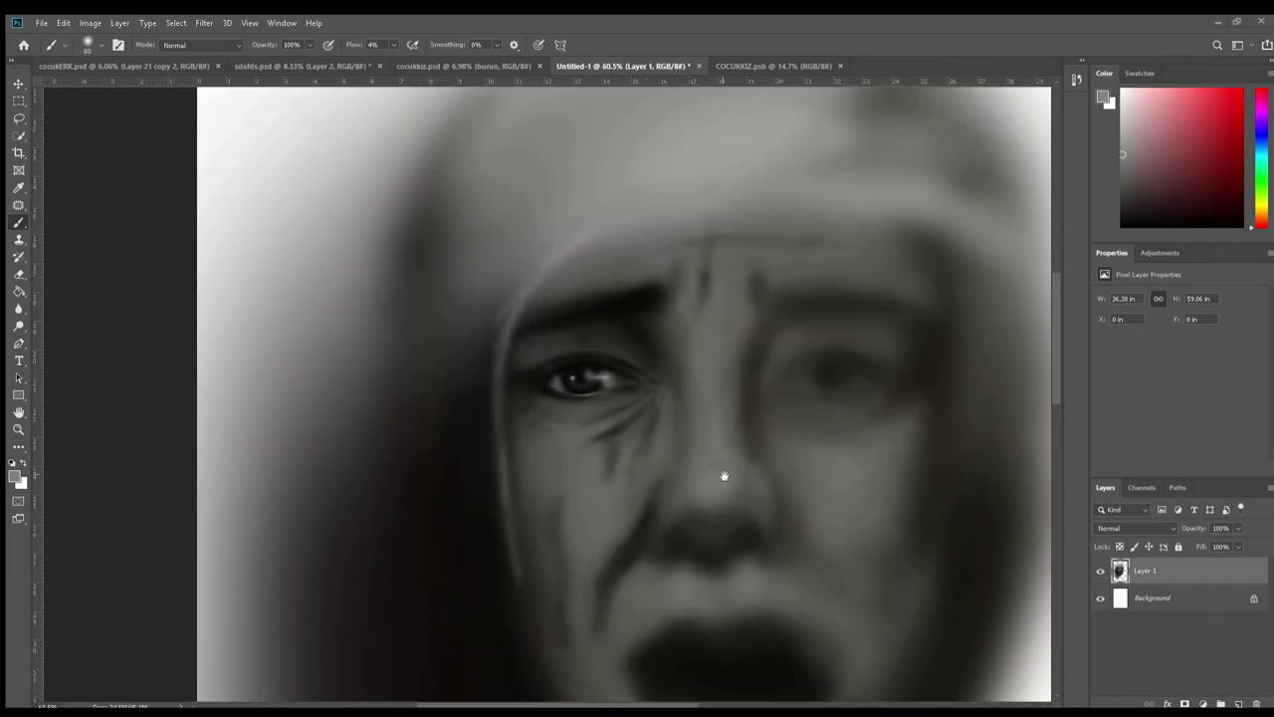
{"action": "scroll", "coordinate": [521, 551], "scroll_direction": "down", "scroll_amount": 5}
{"action": "scroll", "coordinate": [711, 404], "scroll_direction": "up", "scroll_amount": 3}
Step: Lighten the area right of the mouth and chin, then resample darker tones near the eye
{"action": "left_click", "coordinate": [582, 549], "text": "alt"}
{"action": "left_click_drag", "start_coordinate": [621, 584], "coordinate": [671, 545]}
{"action": "scroll", "coordinate": [767, 553], "scroll_direction": "up", "scroll_amount": 3}
{"action": "scroll", "coordinate": [571, 507], "scroll_direction": "down", "scroll_amount": 3}
{"action": "left_click", "coordinate": [601, 428], "text": "alt"}
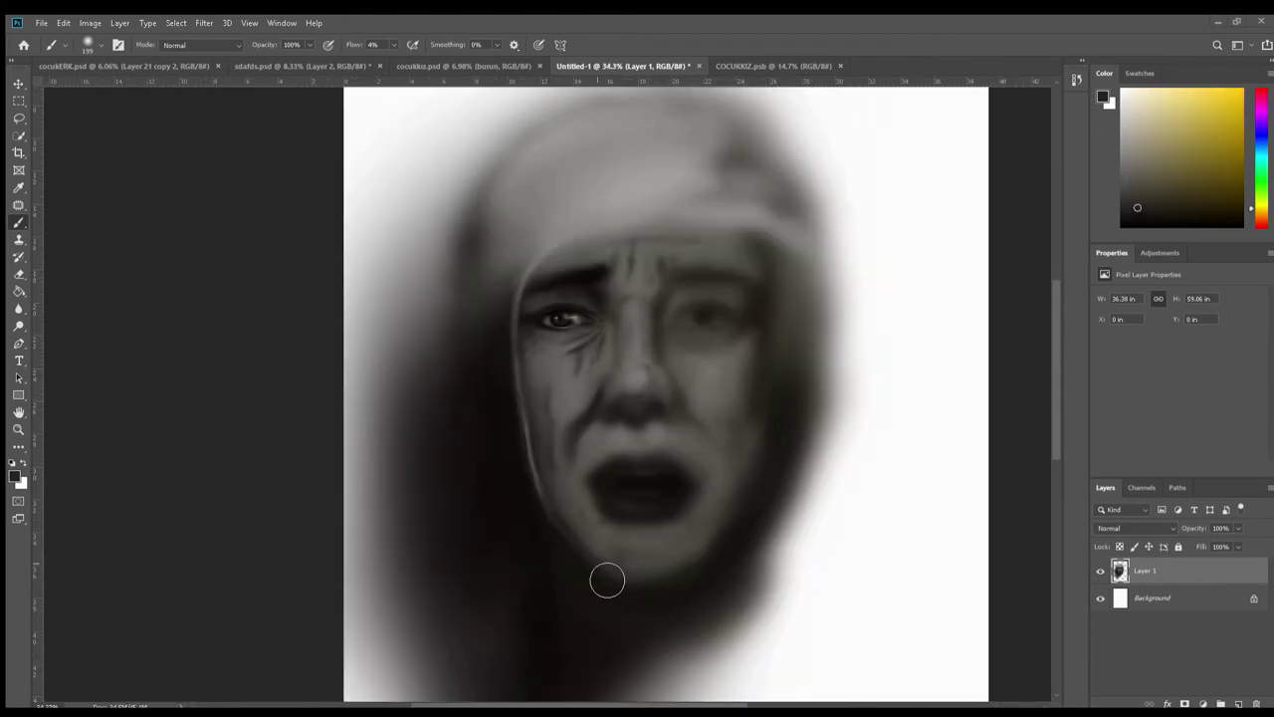
{"action": "left_click", "coordinate": [611, 217], "text": "alt"}
{"action": "scroll", "coordinate": [637, 328], "scroll_direction": "up", "scroll_amount": 2}
Step: Paint a dark vertical streak below the left eye using a tone sampled from the face
{"action": "scroll", "coordinate": [607, 370], "scroll_direction": "up", "scroll_amount": 3}
{"action": "left_click", "coordinate": [607, 369], "text": "alt"}
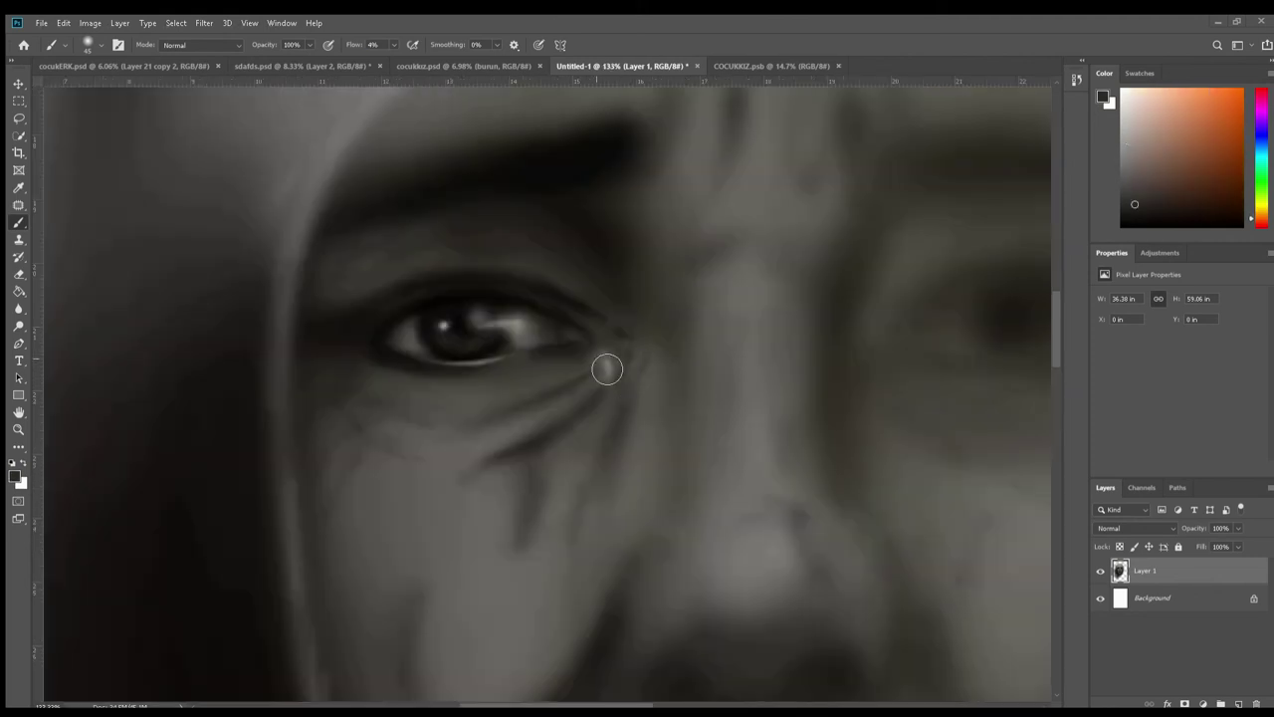
{"action": "left_click", "coordinate": [645, 379], "text": "alt"}
{"action": "left_click", "coordinate": [610, 428], "text": "alt"}
{"action": "left_click_drag", "start_coordinate": [611, 430], "coordinate": [632, 510]}
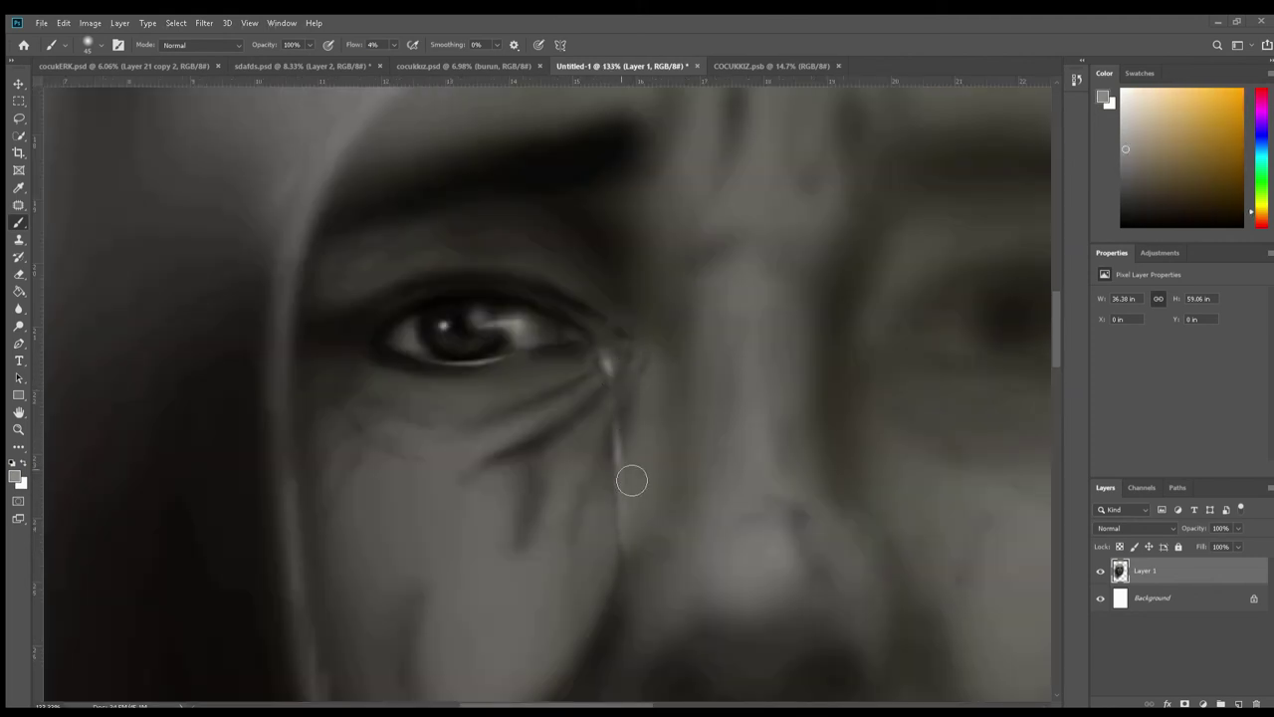
Step: Sample near-white and brighten the tear streak below the eye
{"action": "left_click", "coordinate": [635, 529], "text": "alt"}
{"action": "left_click", "coordinate": [638, 511], "text": "alt"}
{"action": "scroll", "coordinate": [637, 511], "scroll_direction": "down", "scroll_amount": 3}
{"action": "scroll", "coordinate": [754, 341], "scroll_direction": "up", "scroll_amount": 3}
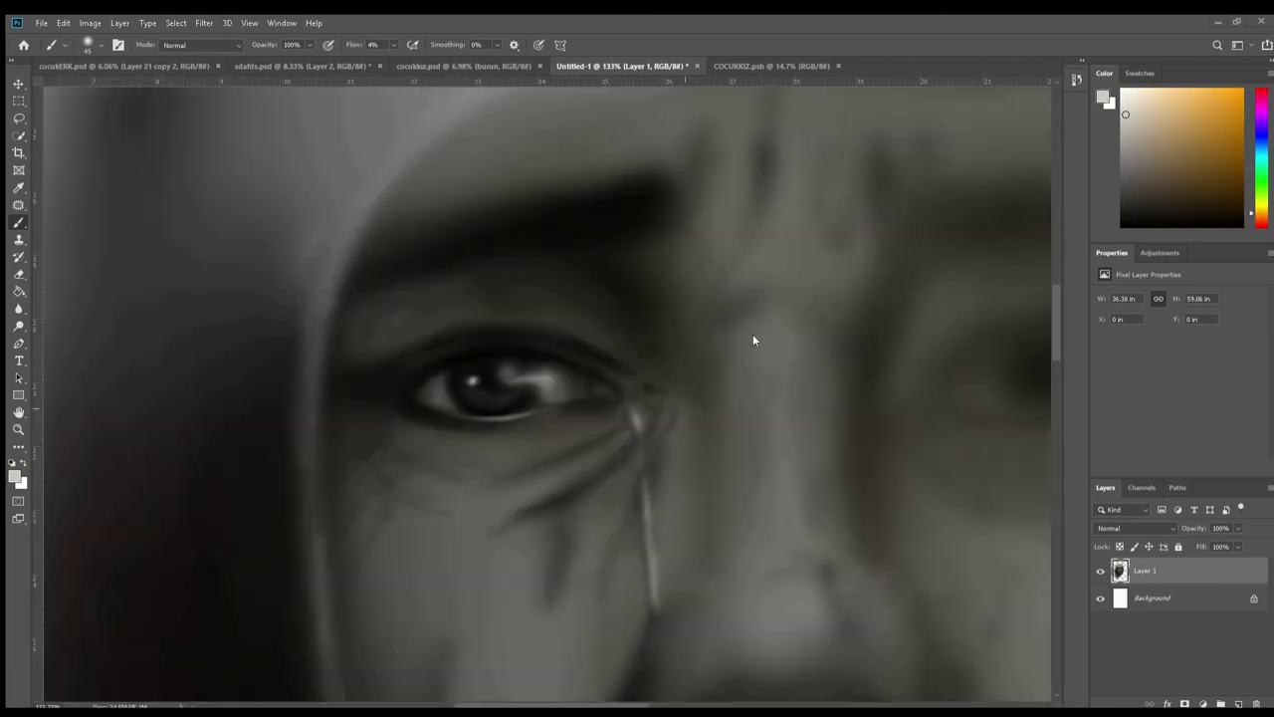
{"action": "left_click", "coordinate": [646, 572], "text": "alt"}
{"action": "mouse_move", "coordinate": [647, 562]}
{"action": "left_mouse_down"}
{"action": "mouse_move", "coordinate": [645, 513]}
{"action": "mouse_move", "coordinate": [653, 559]}
{"action": "left_mouse_up"}
Step: Add a bright glint where the tear starts and paint the tear running down the cheek
{"action": "left_click", "coordinate": [638, 422], "text": "alt"}
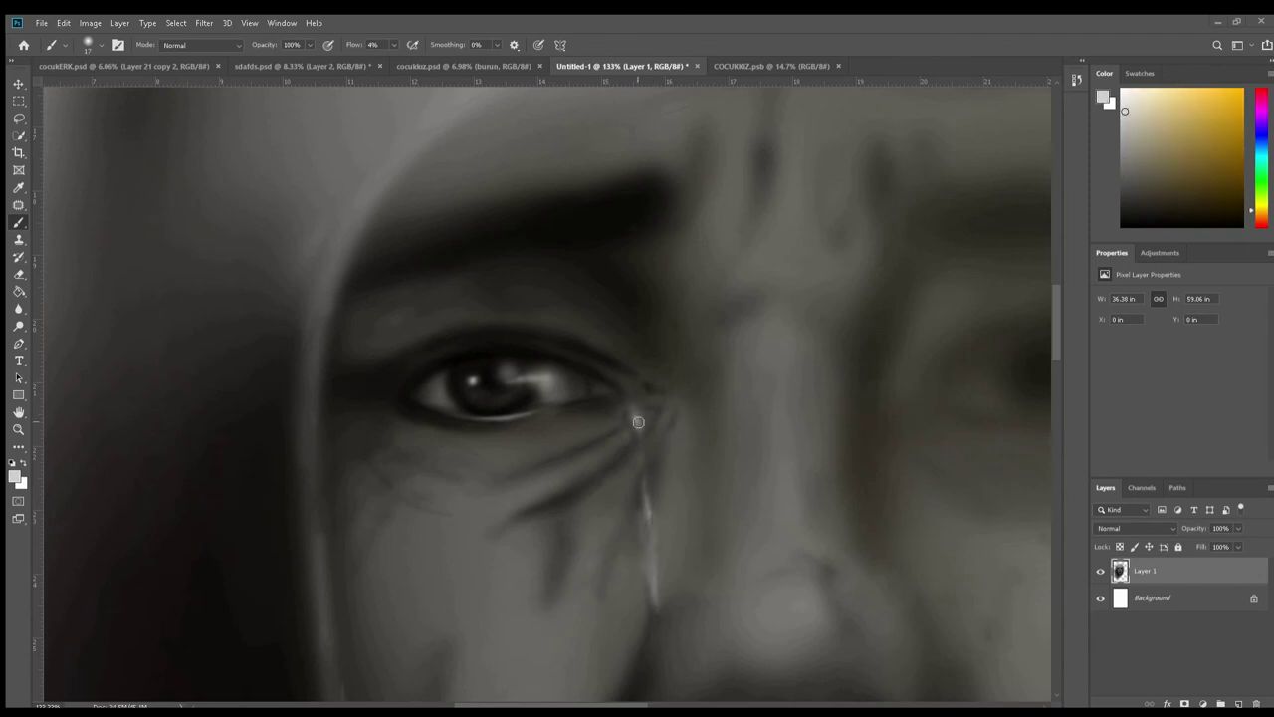
{"action": "scroll", "coordinate": [686, 412], "scroll_direction": "down", "scroll_amount": 3}
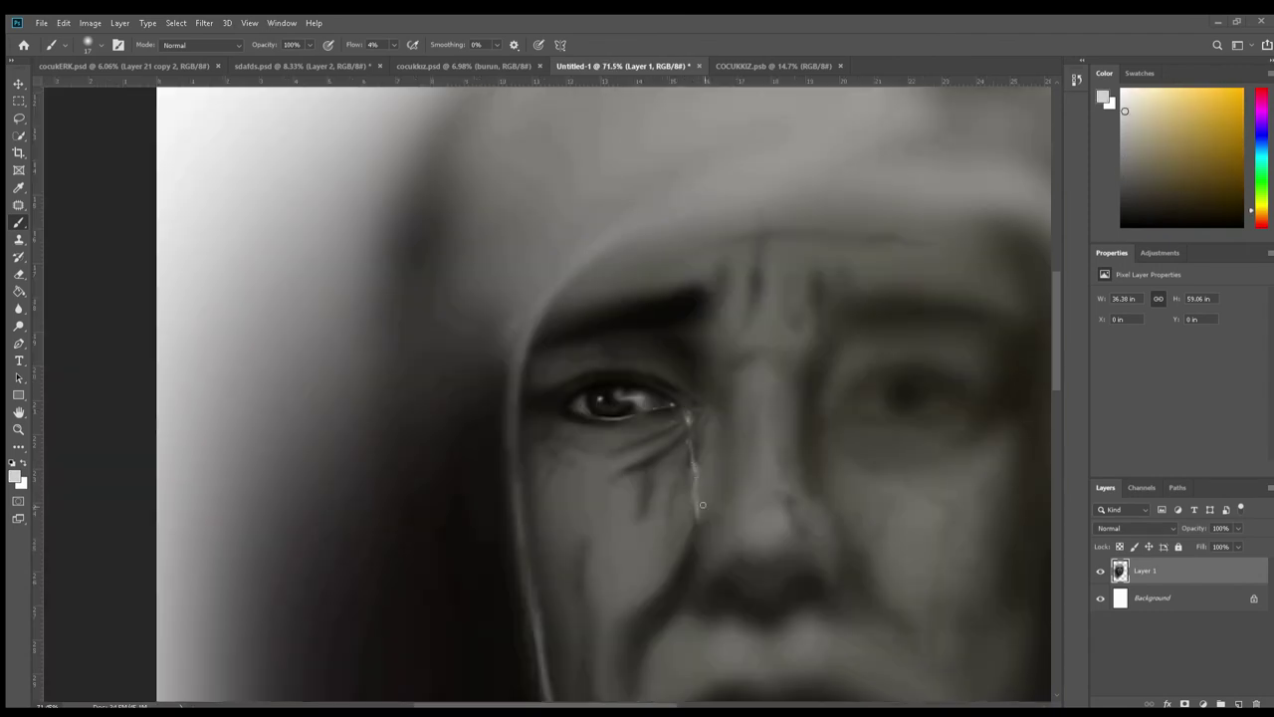
{"action": "mouse_move", "coordinate": [705, 517]}
{"action": "left_mouse_down"}
{"action": "mouse_move", "coordinate": [691, 435]}
{"action": "mouse_move", "coordinate": [707, 328]}
{"action": "left_mouse_up"}
{"action": "scroll", "coordinate": [691, 435], "scroll_direction": "down", "scroll_amount": 2}
{"action": "scroll", "coordinate": [827, 484], "scroll_direction": "down", "scroll_amount": 2}
Step: On a new tint layer, paint red over the left eye and green over the hair and right cheek
{"action": "key", "text": "ctrl+shift+alt+n"}
{"action": "left_click", "coordinate": [1182, 164]}
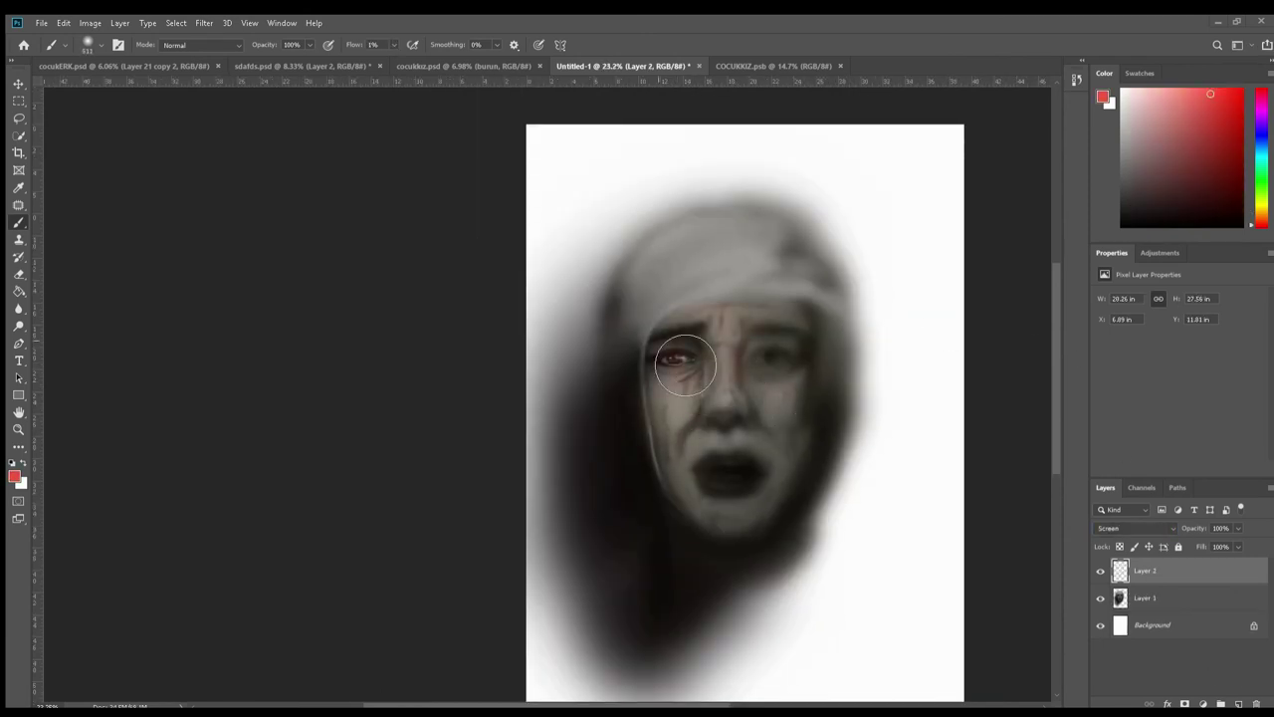
{"action": "left_click_drag", "start_coordinate": [1262, 99], "coordinate": [1262, 189]}
{"action": "left_click", "coordinate": [1223, 154]}
{"action": "left_click_drag", "start_coordinate": [637, 288], "coordinate": [815, 527]}
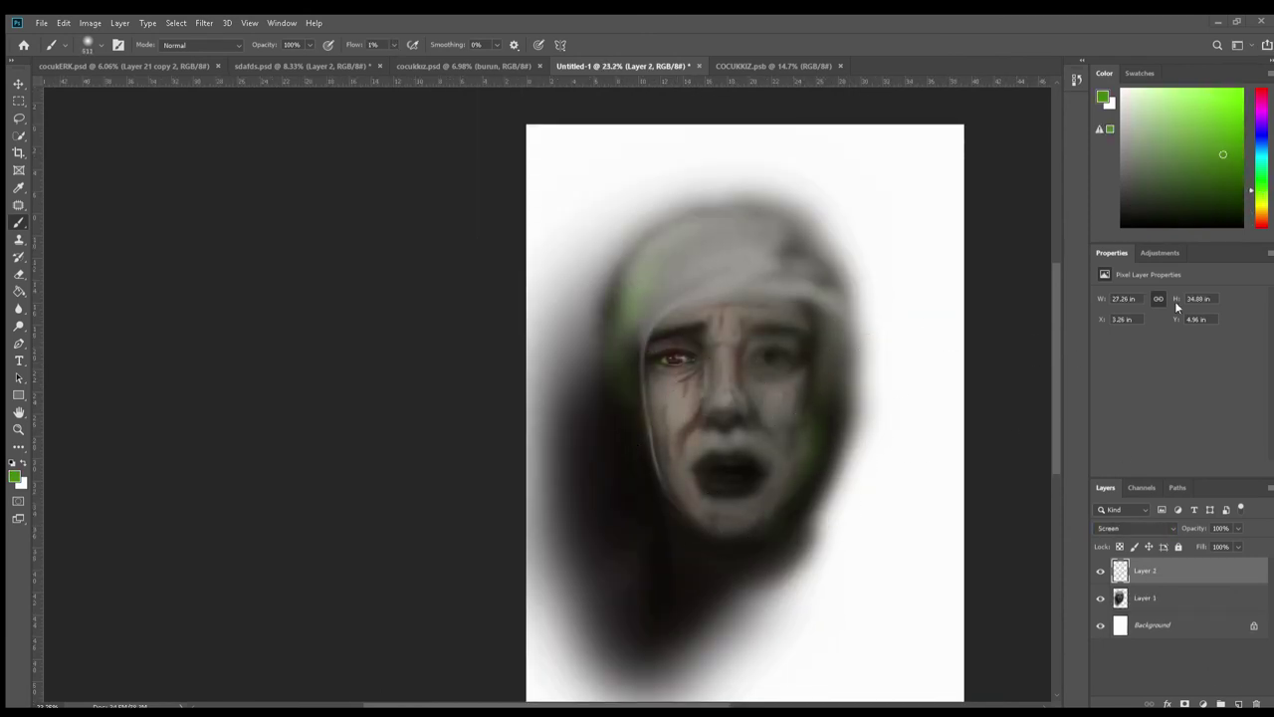
{"action": "left_click_drag", "start_coordinate": [841, 293], "coordinate": [757, 254]}
Step: Back on Layer 1 with black paint at 5% flow, darken the hair around the face
{"action": "key", "text": "d"}
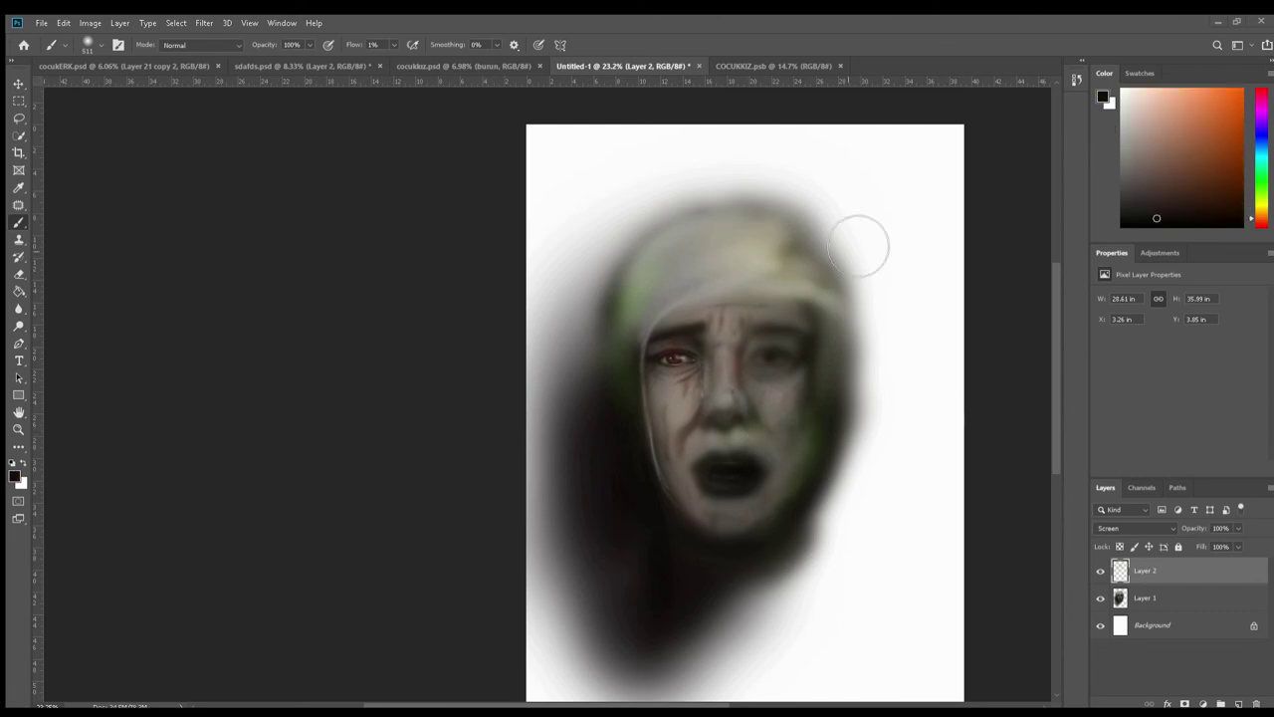
{"action": "key", "text": "shift+5"}
{"action": "key", "text": "alt+bracketleft"}
{"action": "mouse_move", "coordinate": [597, 415]}
{"action": "left_mouse_down"}
{"action": "mouse_move", "coordinate": [854, 518]}
{"action": "mouse_move", "coordinate": [637, 697]}
{"action": "left_mouse_up"}
{"action": "scroll", "coordinate": [737, 438], "scroll_direction": "up", "scroll_amount": 5}
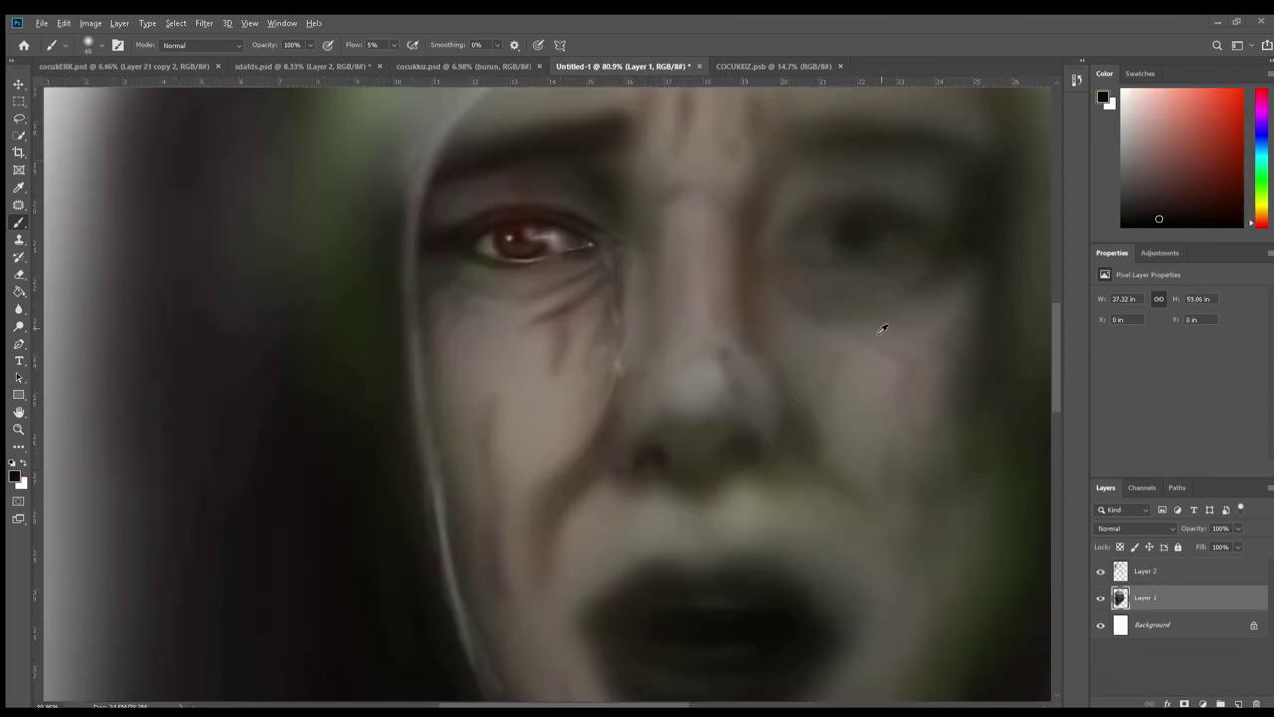
Step: Sample light yellowish and mid-grey tones from the hood, cheek and forehead
{"action": "scroll", "coordinate": [637, 199], "scroll_direction": "down", "scroll_amount": 3}
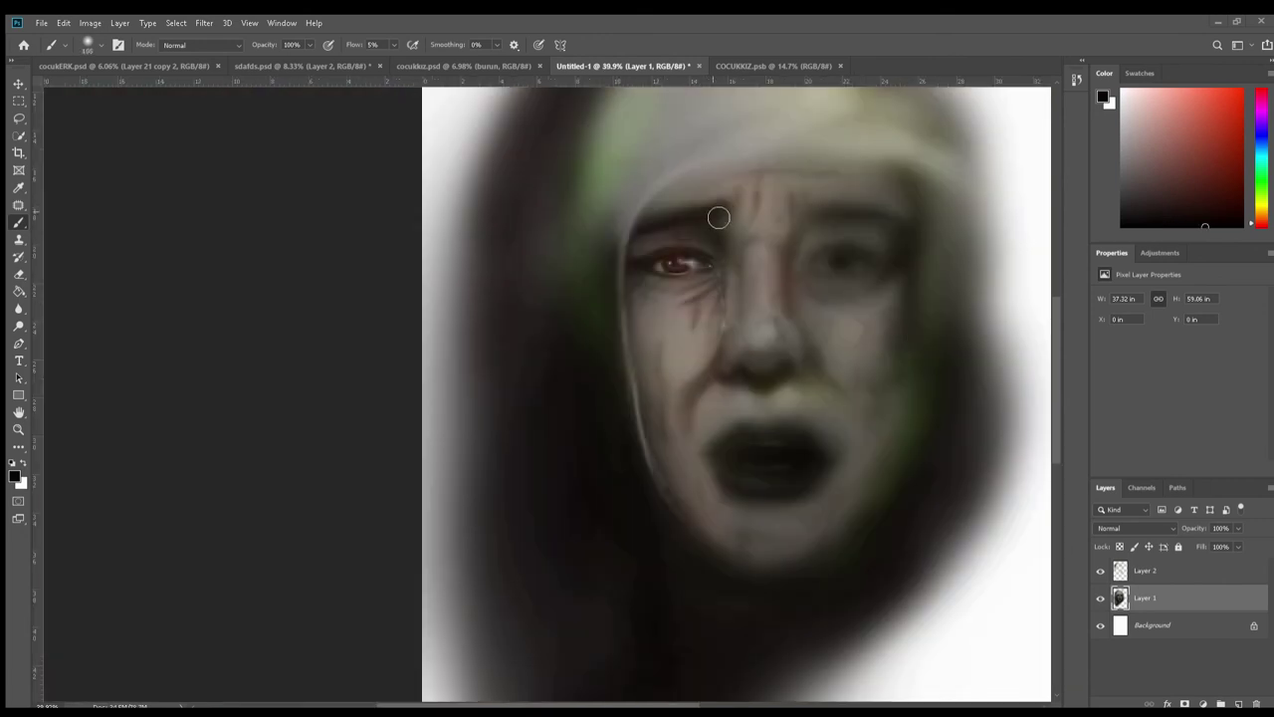
{"action": "left_click", "coordinate": [711, 202], "text": "alt"}
{"action": "left_click", "coordinate": [682, 308], "text": "alt"}
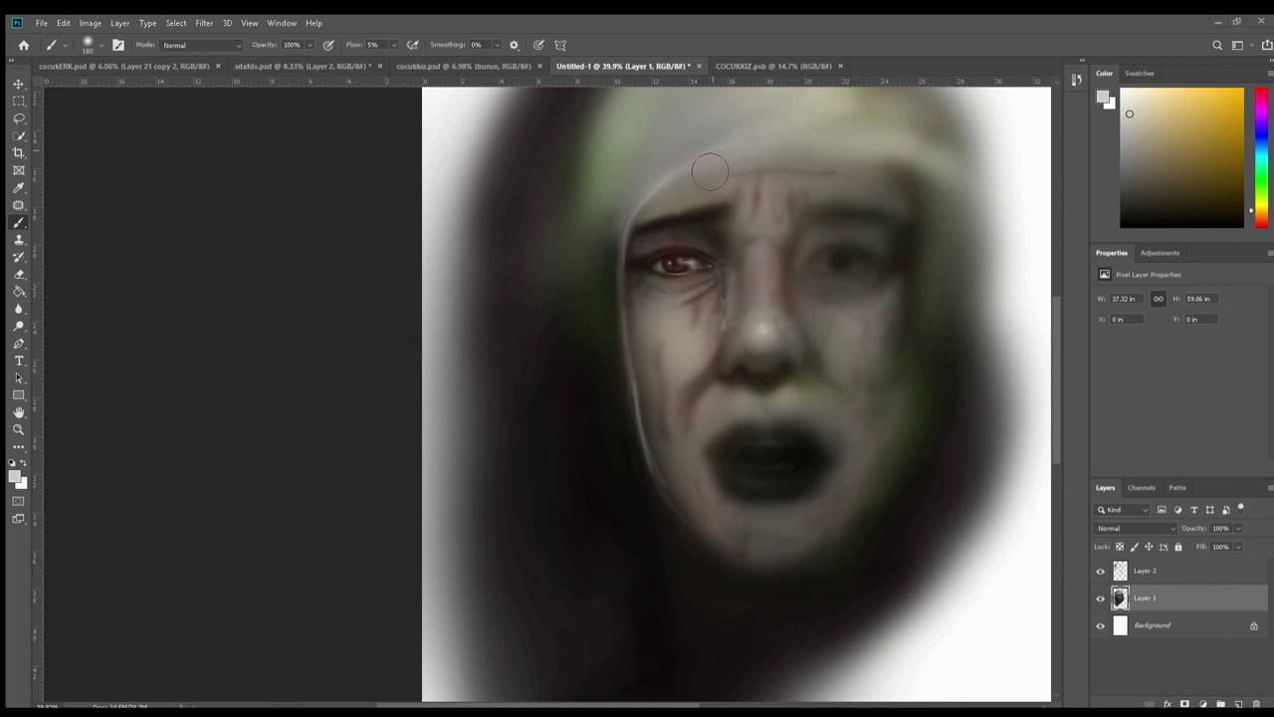
{"action": "left_click", "coordinate": [713, 202], "text": "alt"}
Step: Sign the painting in black in the lower right corner
{"action": "key", "text": "d"}
{"action": "scroll", "coordinate": [697, 199], "scroll_direction": "down", "scroll_amount": 2}
{"action": "scroll", "coordinate": [865, 370], "scroll_direction": "up", "scroll_amount": 4}
{"action": "left_click_drag", "start_coordinate": [766, 566], "coordinate": [882, 485]}
{"action": "scroll", "coordinate": [882, 486], "scroll_direction": "down", "scroll_amount": 3}
{"action": "scroll", "coordinate": [910, 484], "scroll_direction": "down", "scroll_amount": 1}
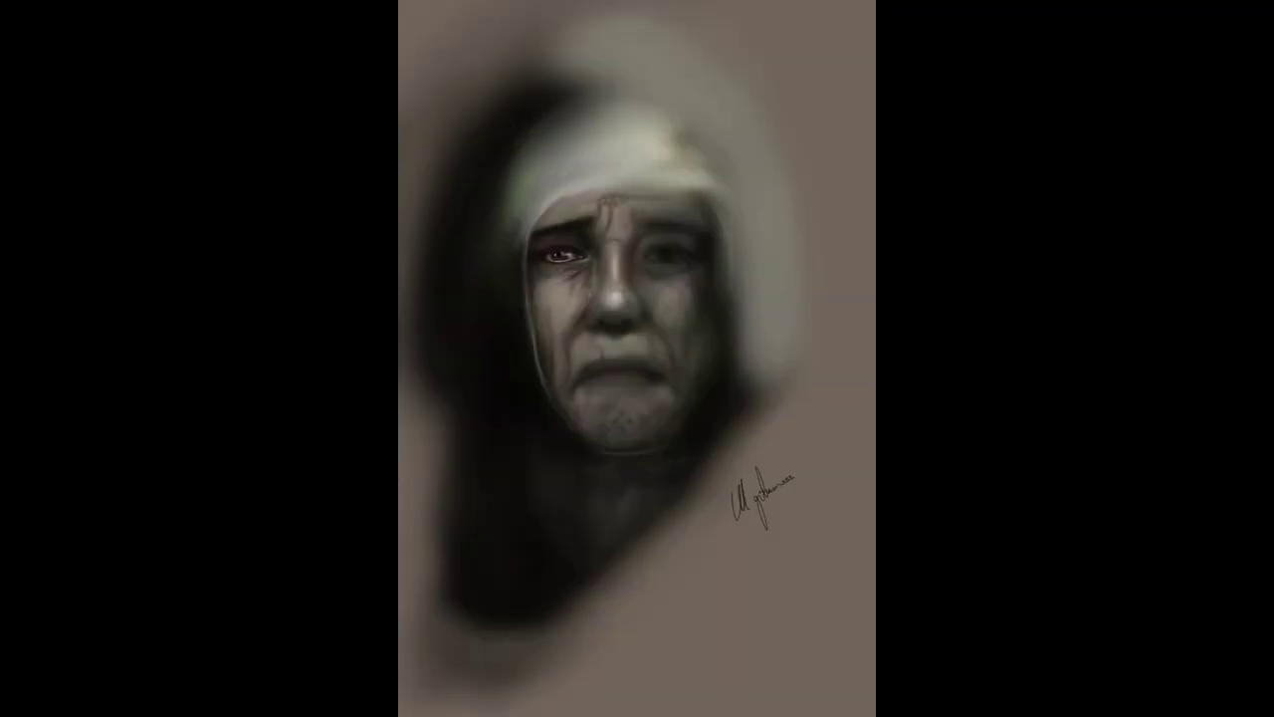